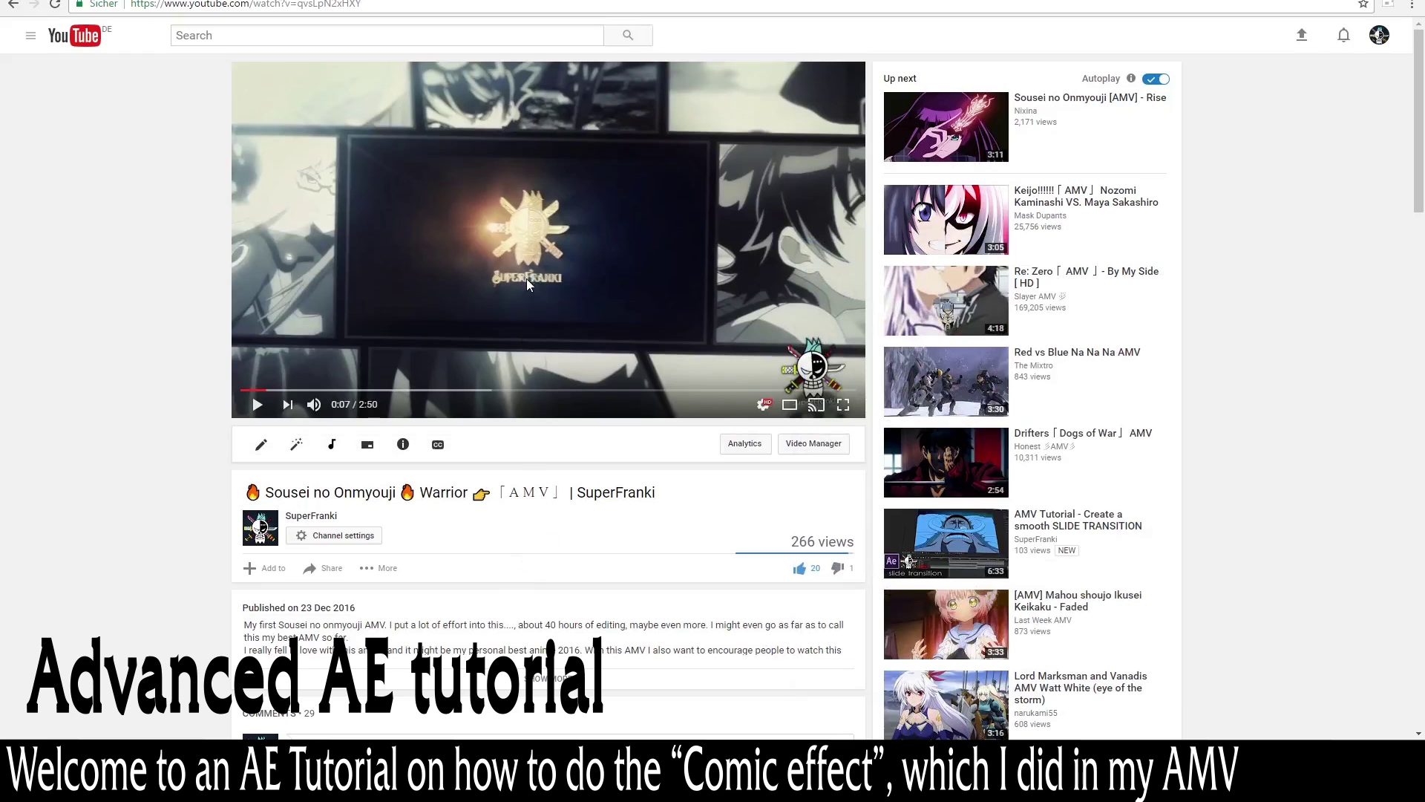
- Start playback of the comic-effect AMV preview in the YouTube player
{"action": "left_click", "coordinate": [528, 284]}
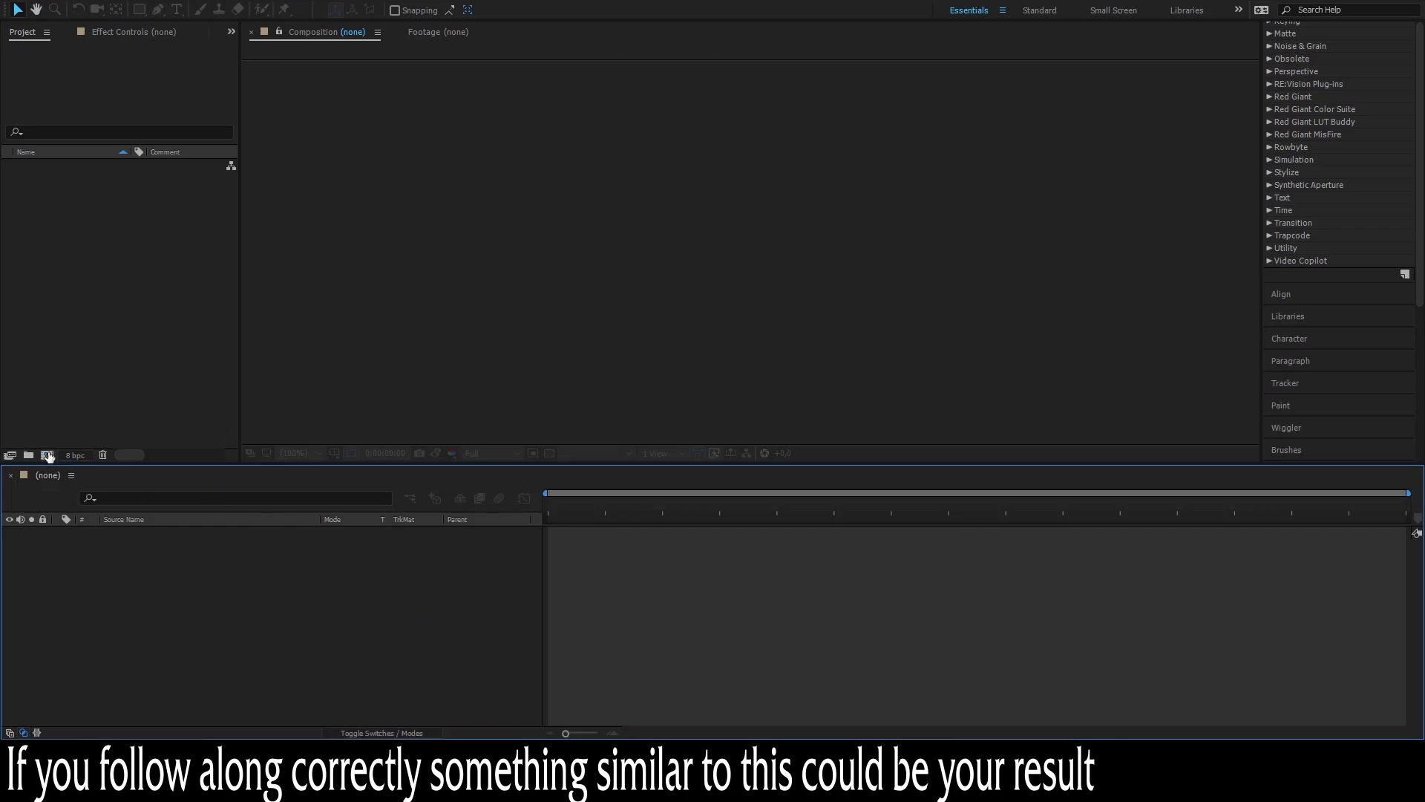
- Create Comp 1 at 1920×1080, 23.976 fps, with a duration of 0:00:10:00
{"action": "left_click", "coordinate": [49, 456]}
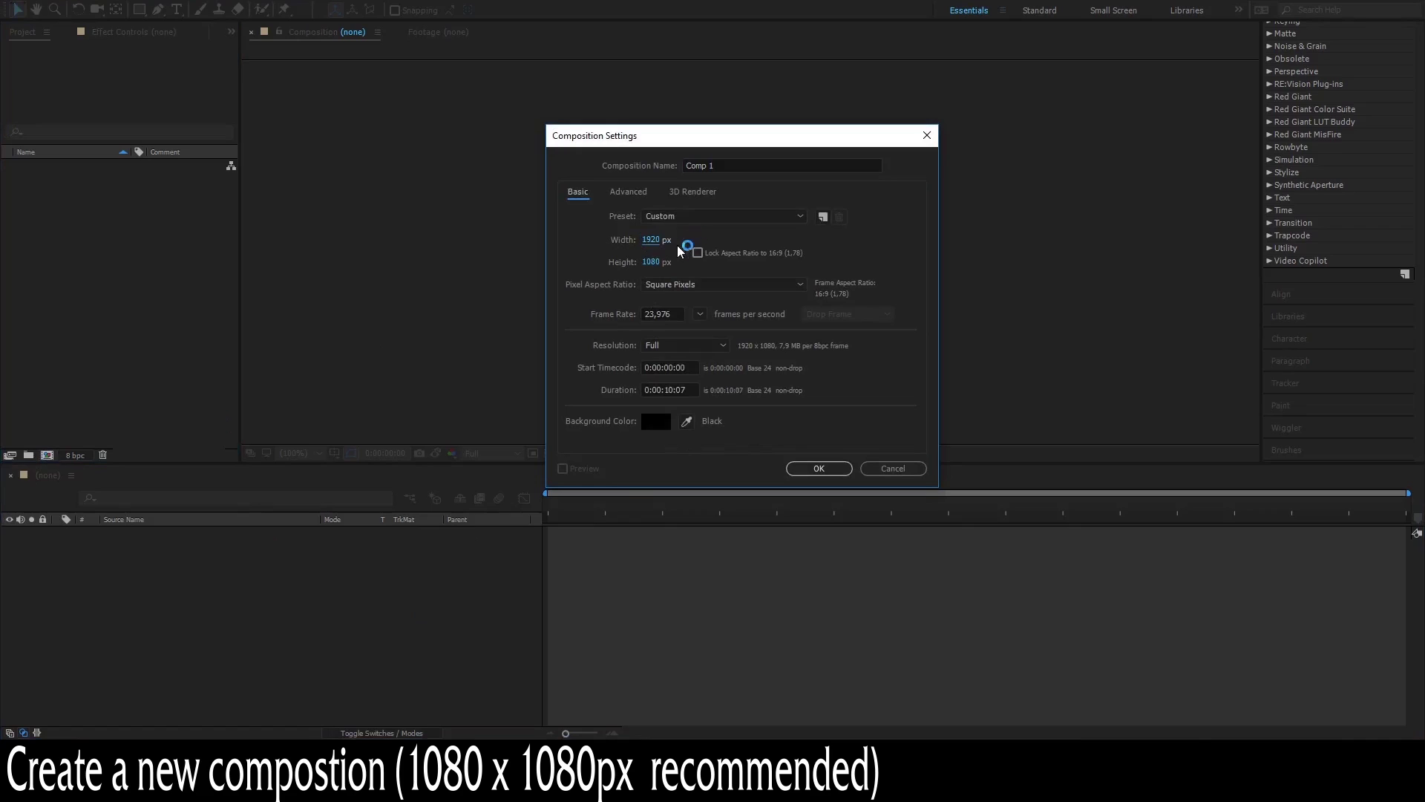
{"action": "left_click", "coordinate": [695, 261]}
{"action": "left_click", "coordinate": [672, 390]}
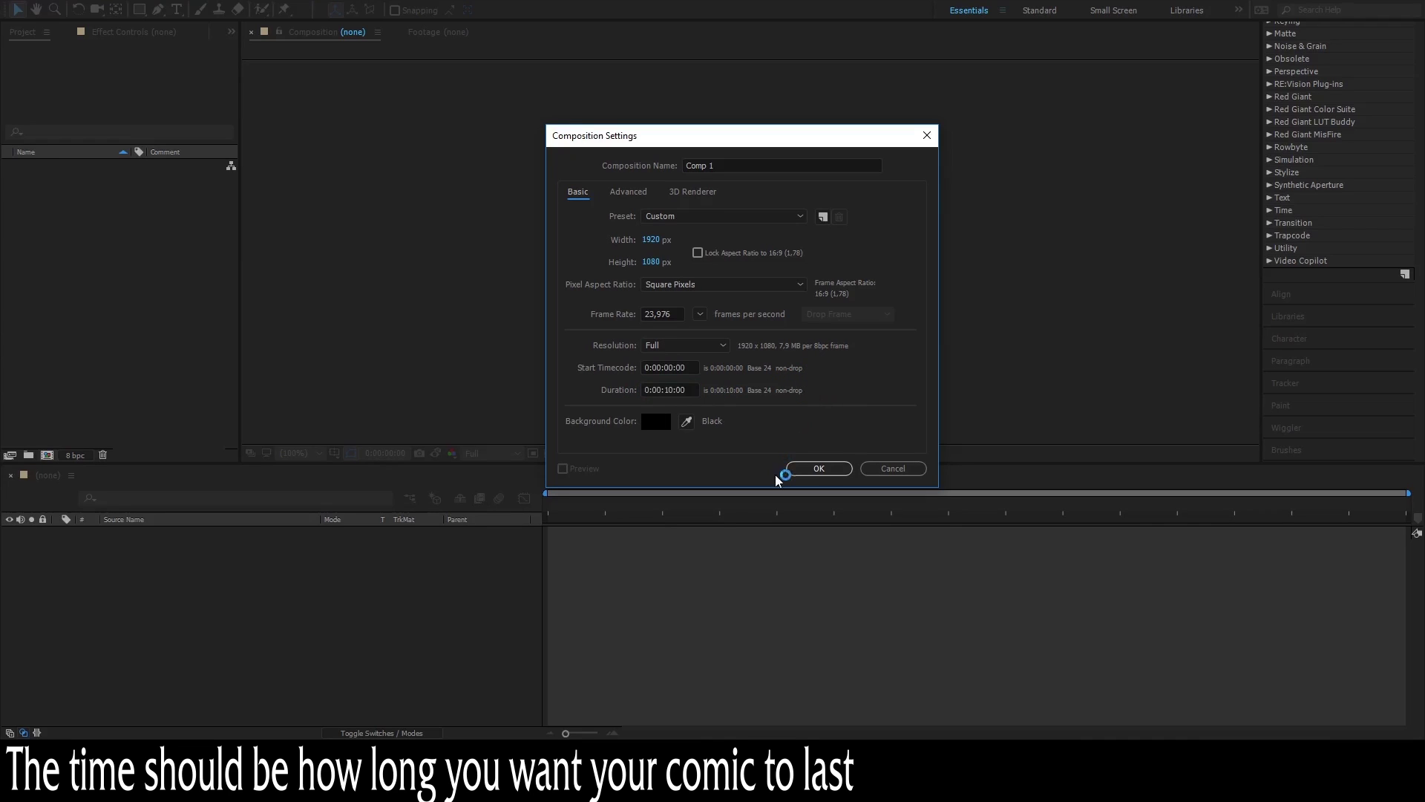
{"action": "left_click", "coordinate": [830, 468]}
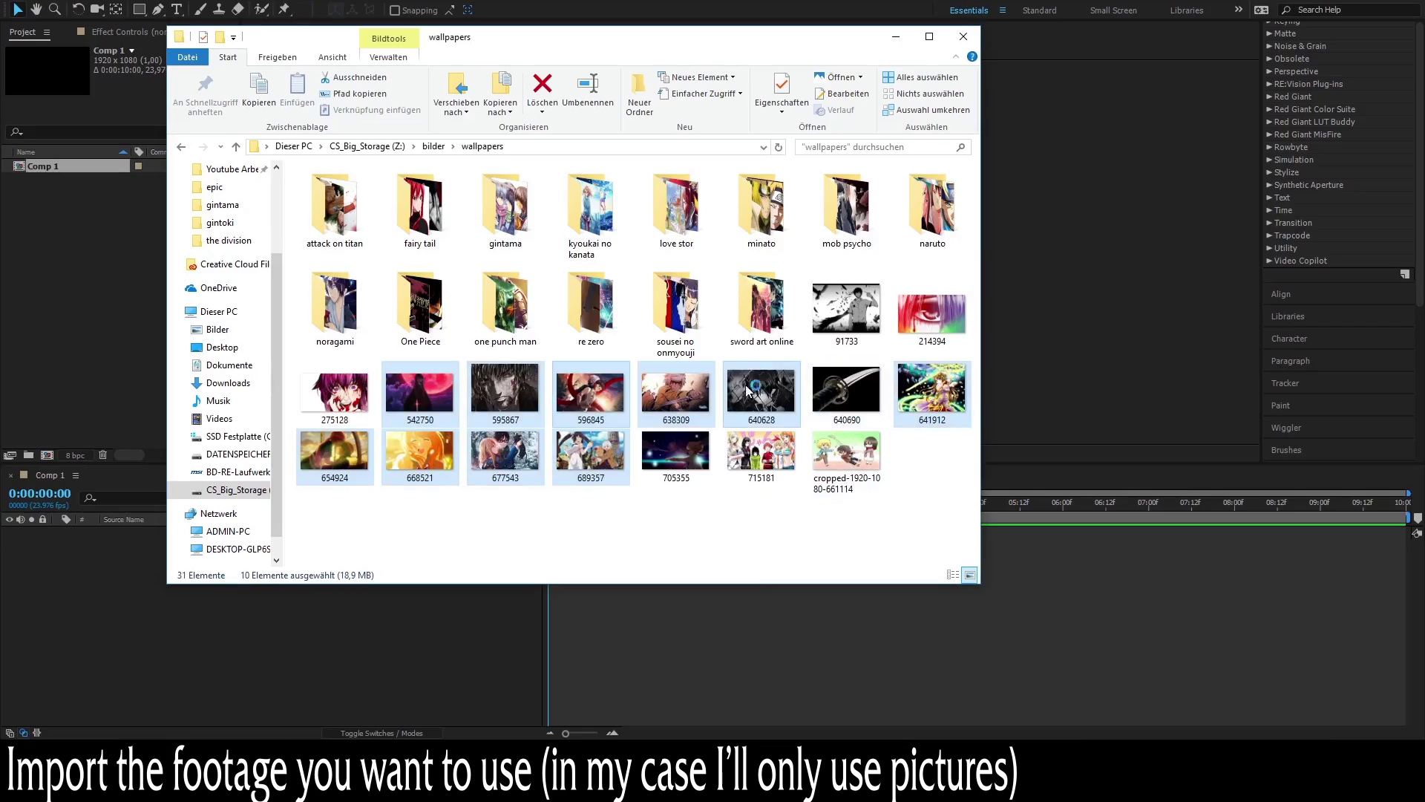
- Drag the ten selected wallpaper JPGs from File Explorer into the Comp 1 timeline
{"action": "mouse_move", "coordinate": [757, 390]}
{"action": "left_mouse_down"}
{"action": "mouse_move", "coordinate": [775, 643]}
{"action": "mouse_move", "coordinate": [755, 661]}
{"action": "left_mouse_up"}
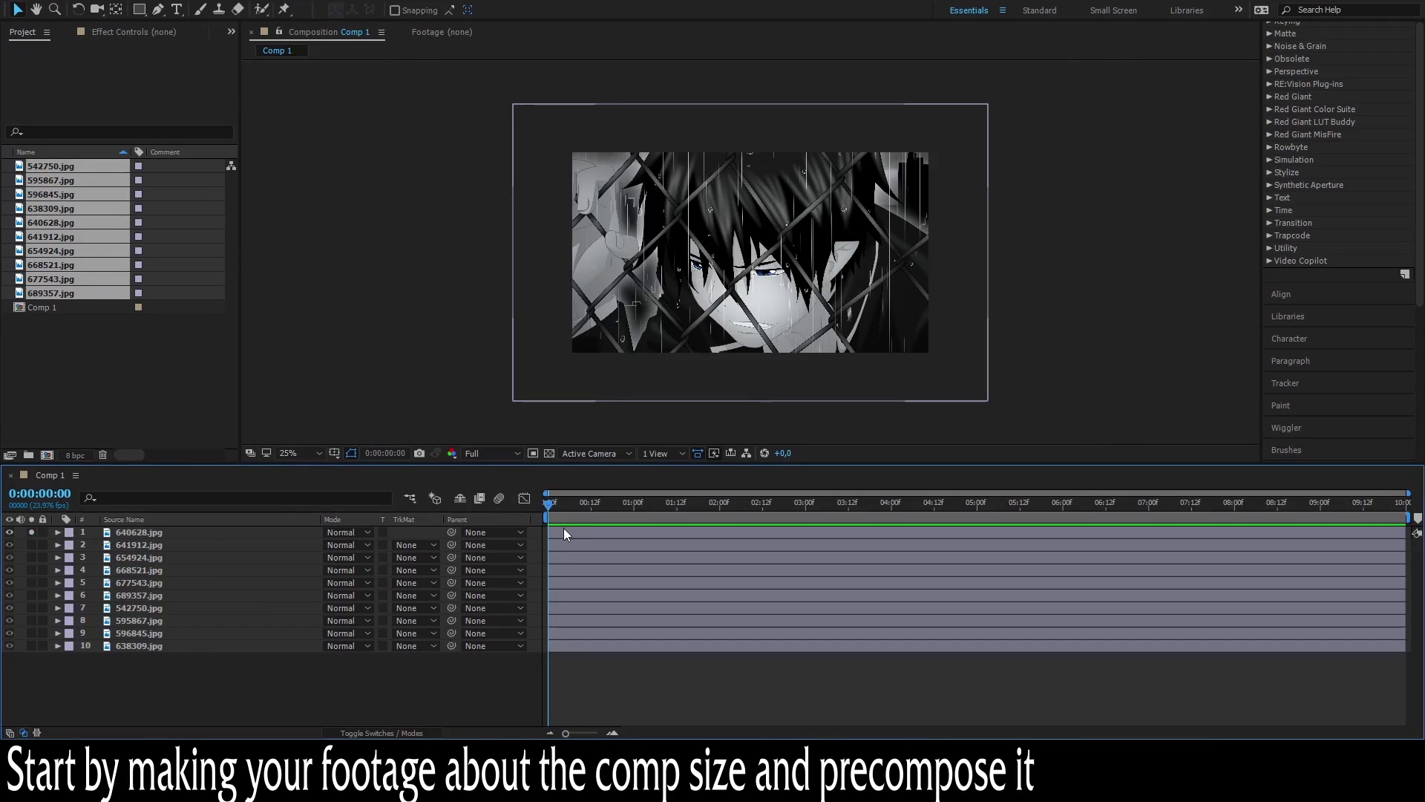
- Scale the 640628.jpg layer to 82% and pre-compose it with all attributes as 'Picture 1'
{"action": "left_click", "coordinate": [282, 533]}
{"action": "key", "text": "s"}
{"action": "left_click_drag", "start_coordinate": [367, 544], "coordinate": [353, 546]}
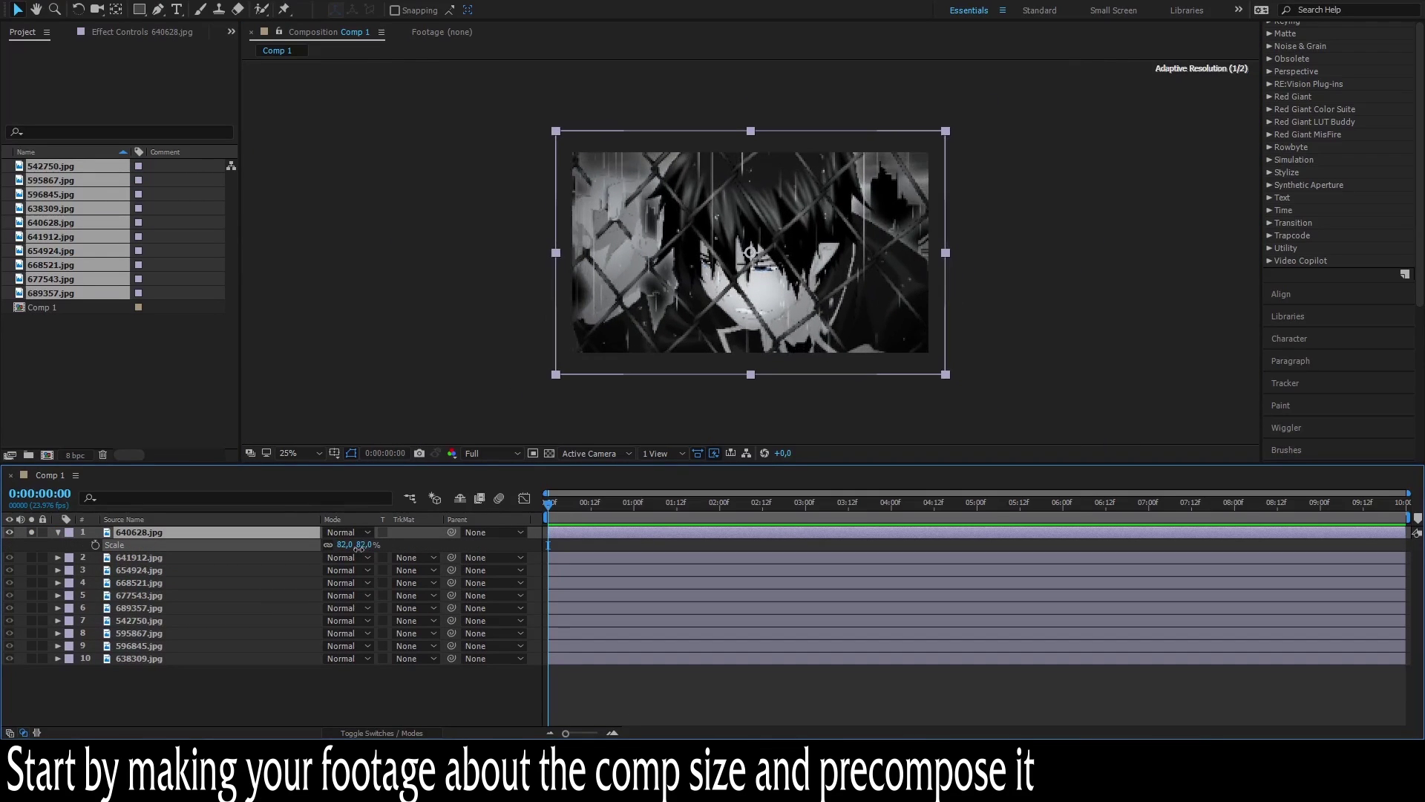
{"action": "right_click", "coordinate": [639, 533]}
{"action": "left_click", "coordinate": [686, 605]}
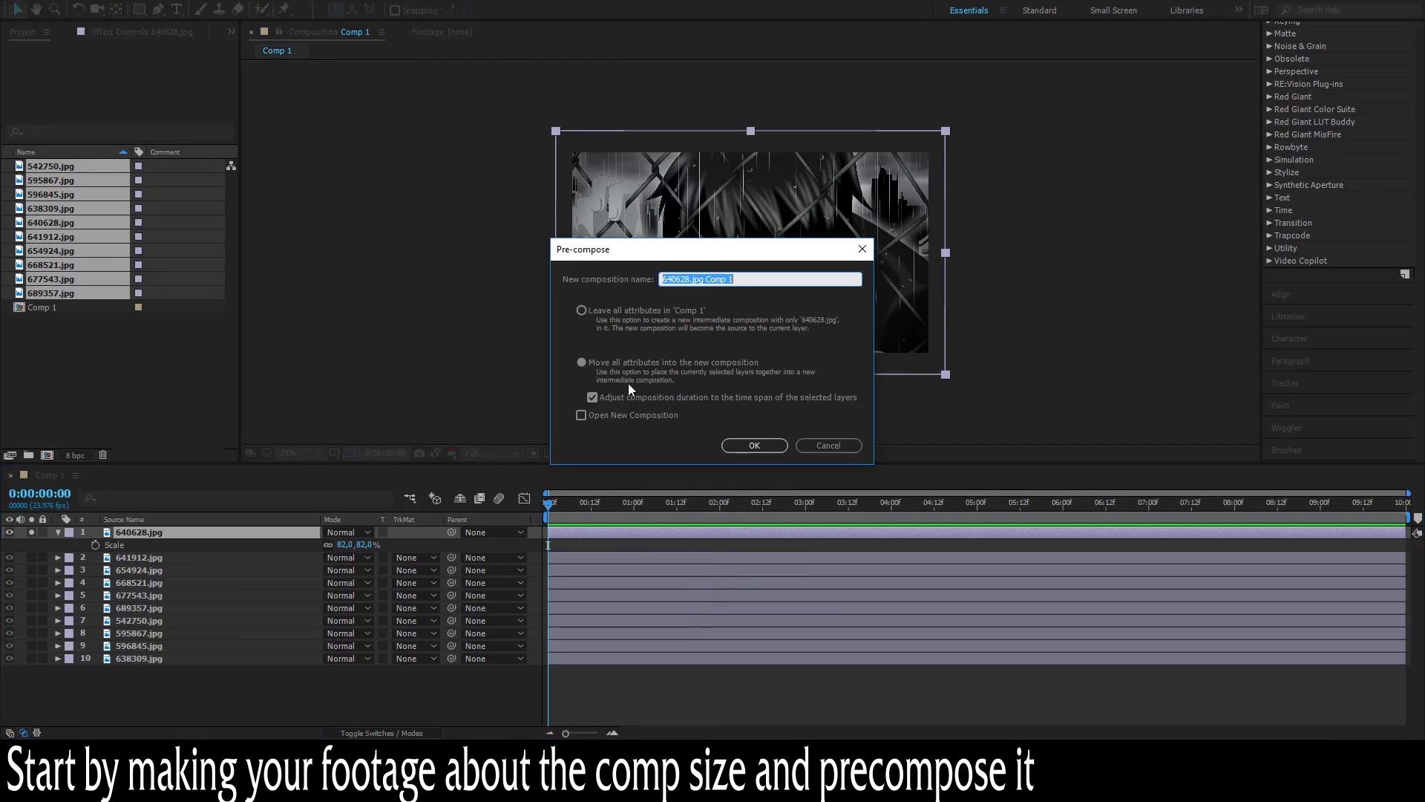
{"action": "left_click", "coordinate": [582, 363]}
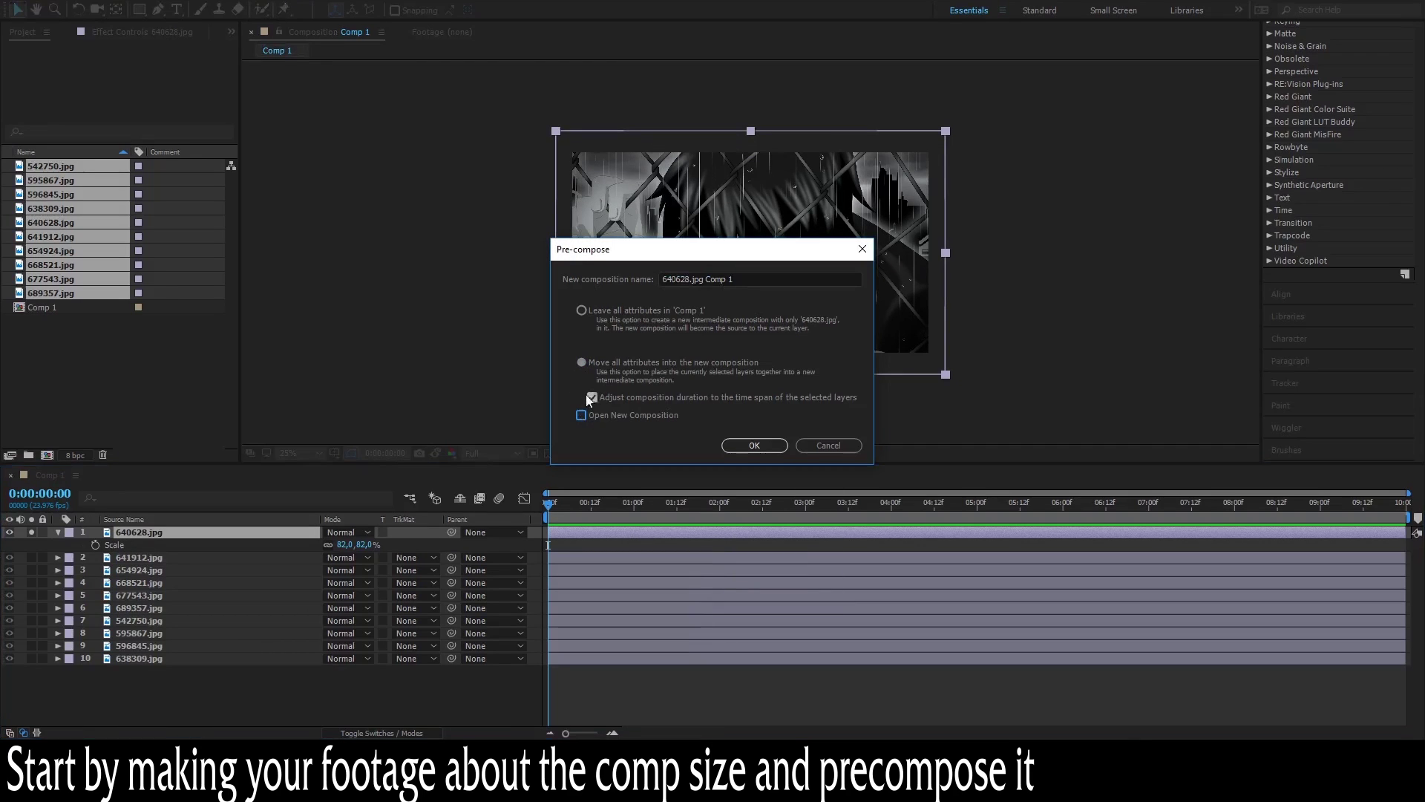
{"action": "left_click", "coordinate": [759, 281]}
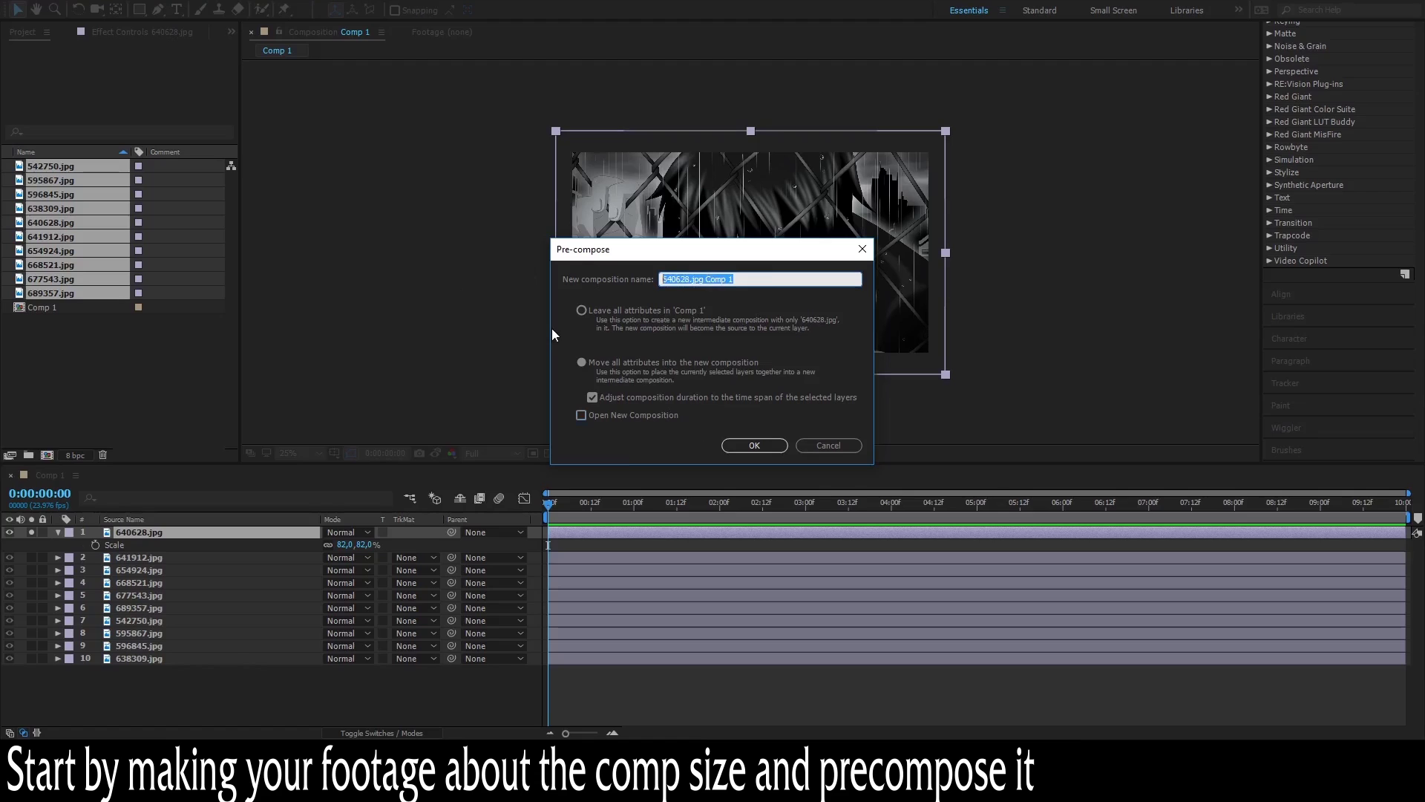
{"action": "type", "text": "Picture 1"}
{"action": "key", "text": "Return"}
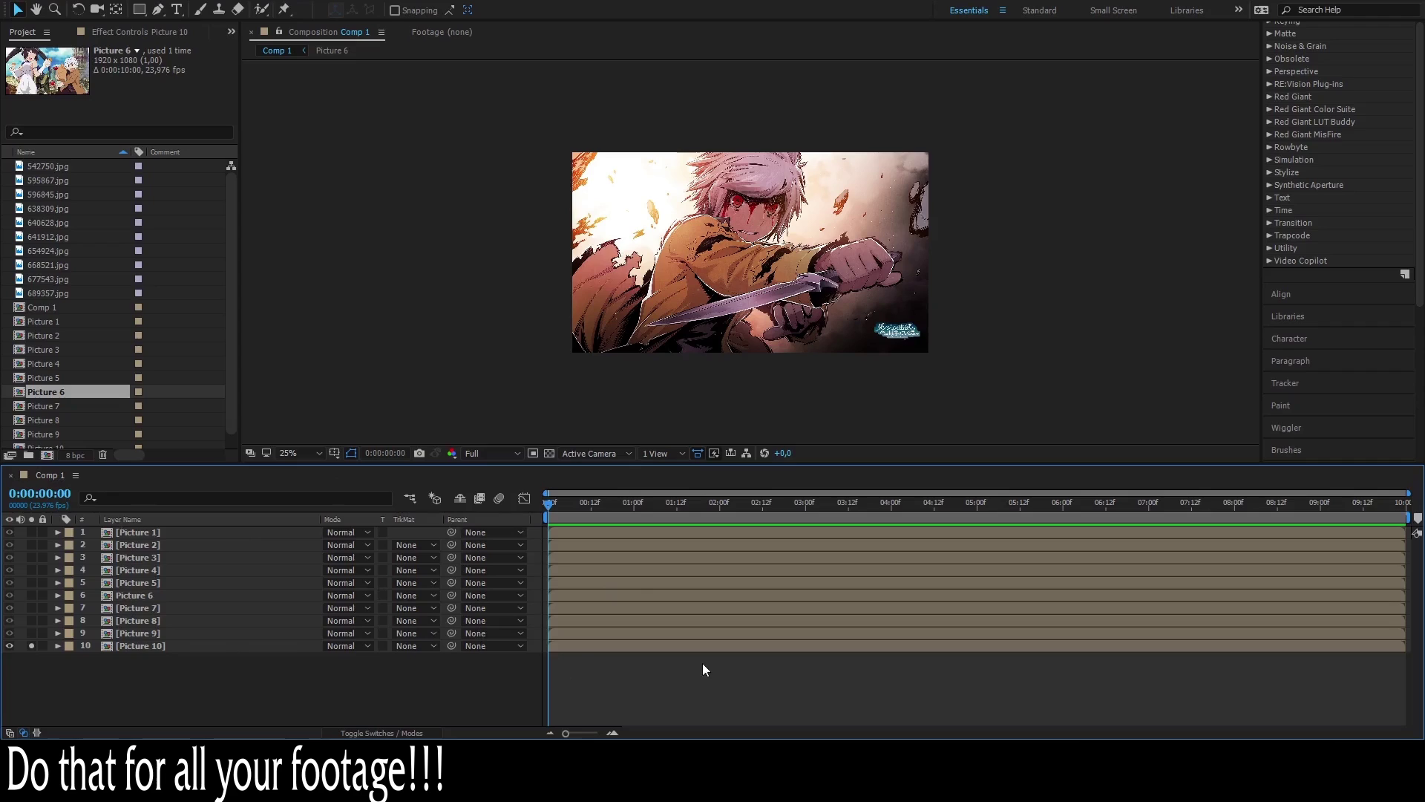
- Keyframe the 640628.jpg position inside Picture 1 so it drifts slightly up-left by the comp's end
{"action": "left_click", "coordinate": [31, 646]}
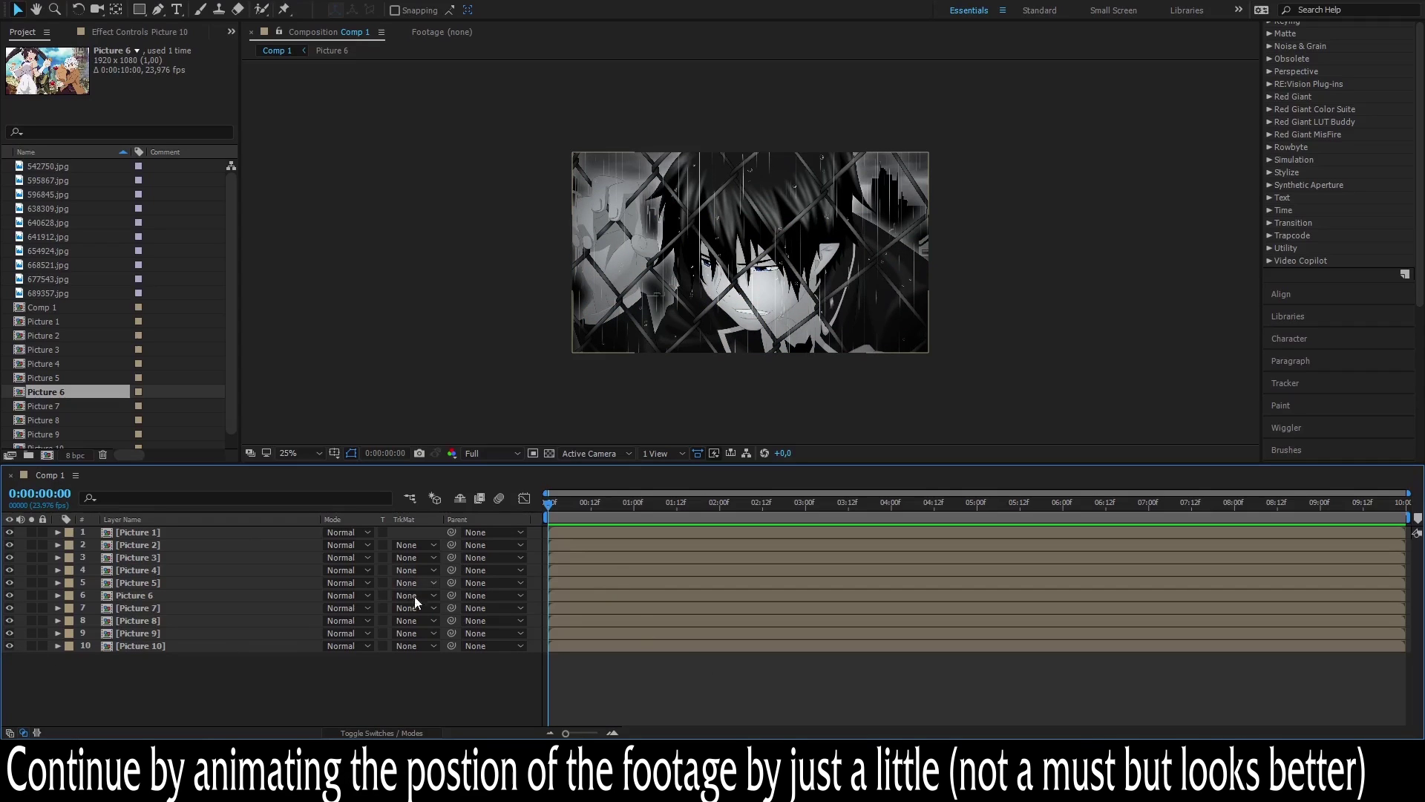
{"action": "double_click", "coordinate": [620, 531]}
{"action": "left_click", "coordinate": [635, 533]}
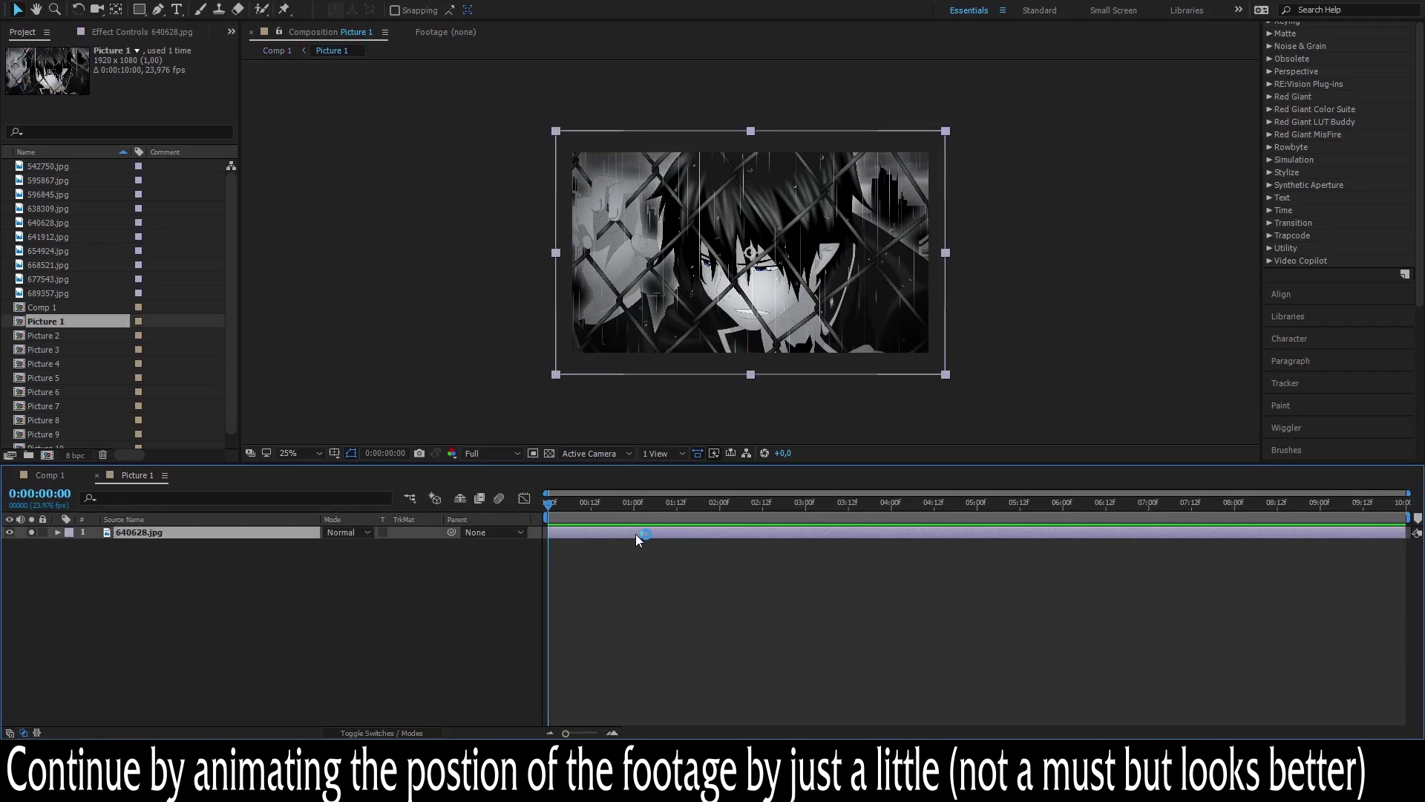
{"action": "key", "text": "p"}
{"action": "left_click", "coordinate": [93, 545]}
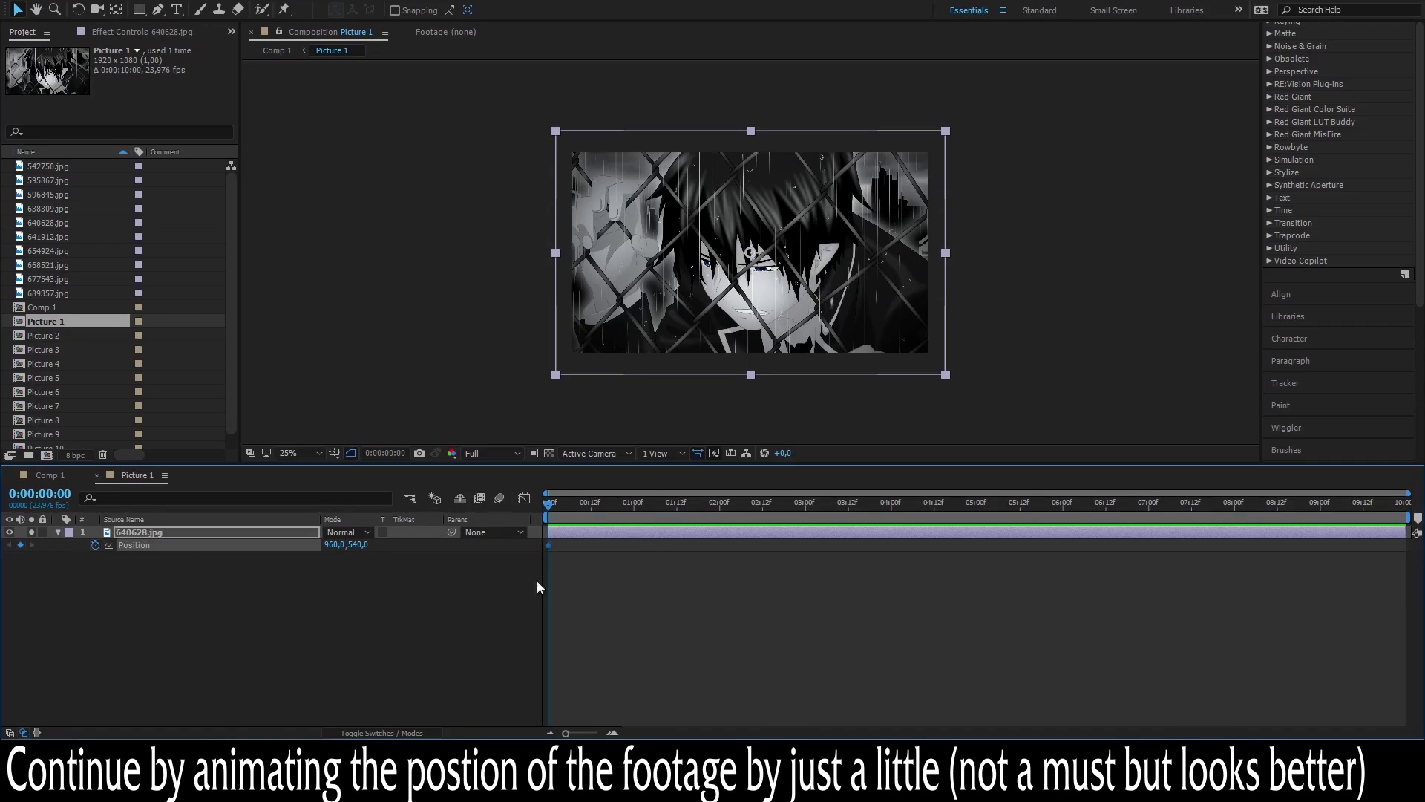
{"action": "left_click", "coordinate": [613, 508]}
{"action": "key", "text": "End"}
{"action": "left_click_drag", "start_coordinate": [881, 262], "coordinate": [875, 243]}
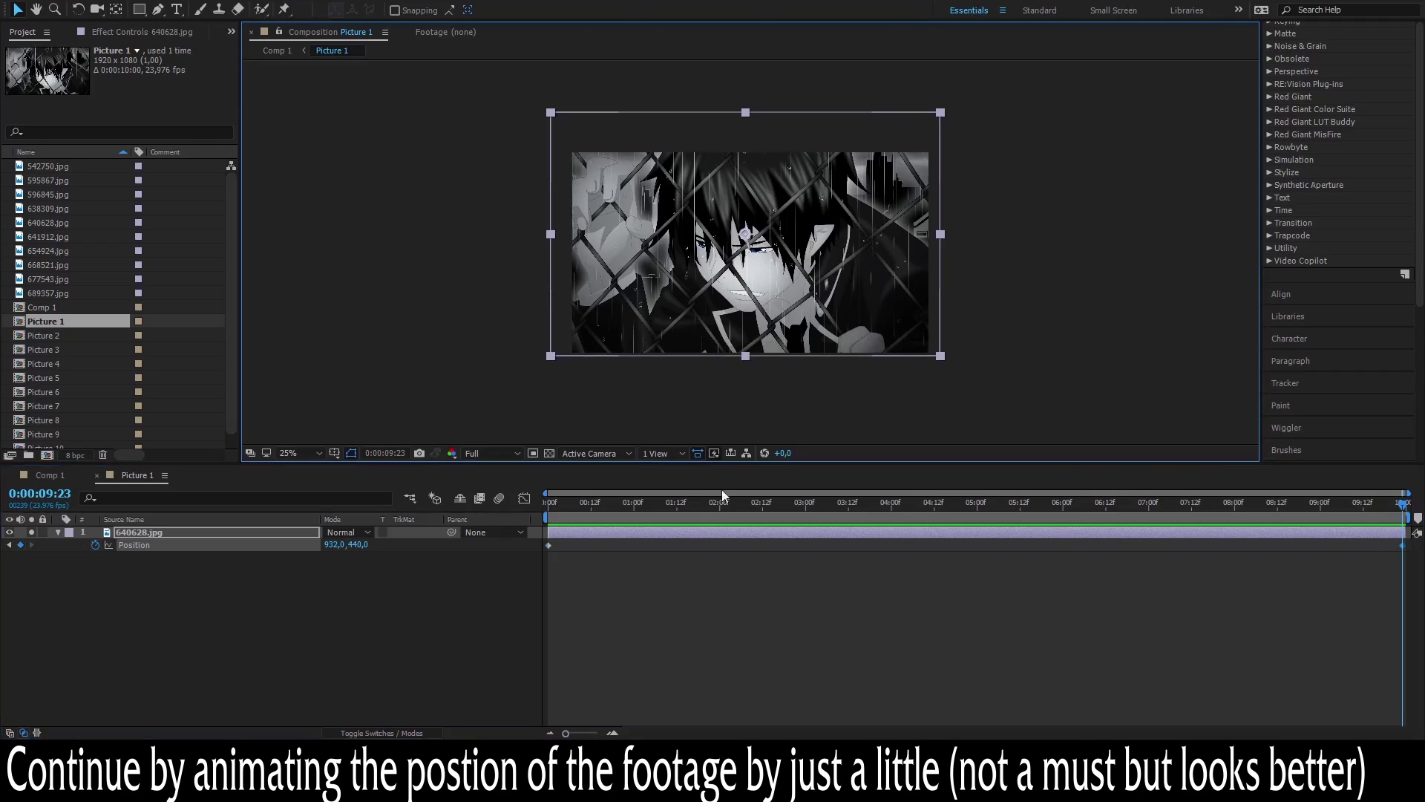
{"action": "left_click", "coordinate": [319, 588]}
{"action": "left_click", "coordinate": [39, 474]}
{"action": "double_click", "coordinate": [620, 572]}
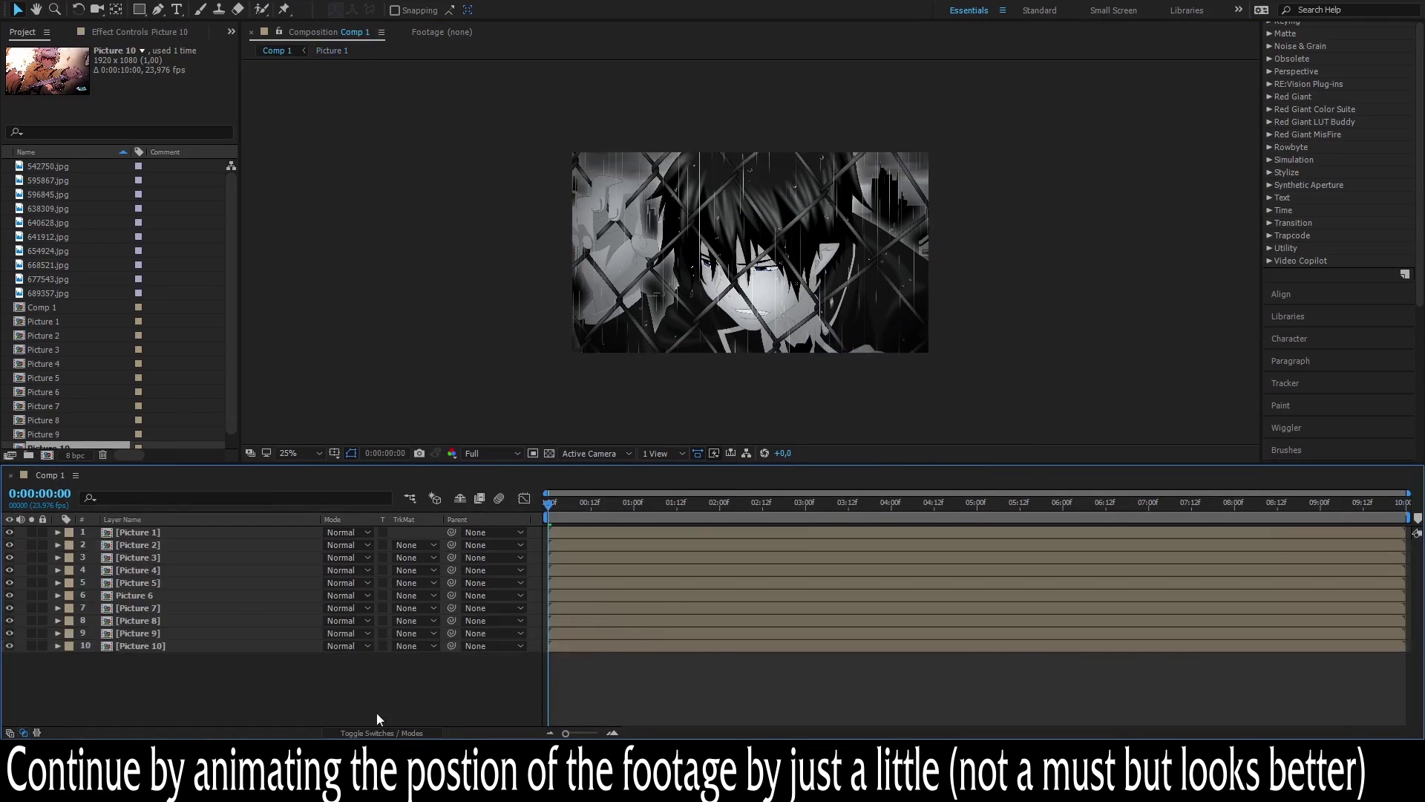
- Scale all ten picture layers down to 16%
{"action": "left_click_drag", "start_coordinate": [599, 501], "coordinate": [723, 503]}
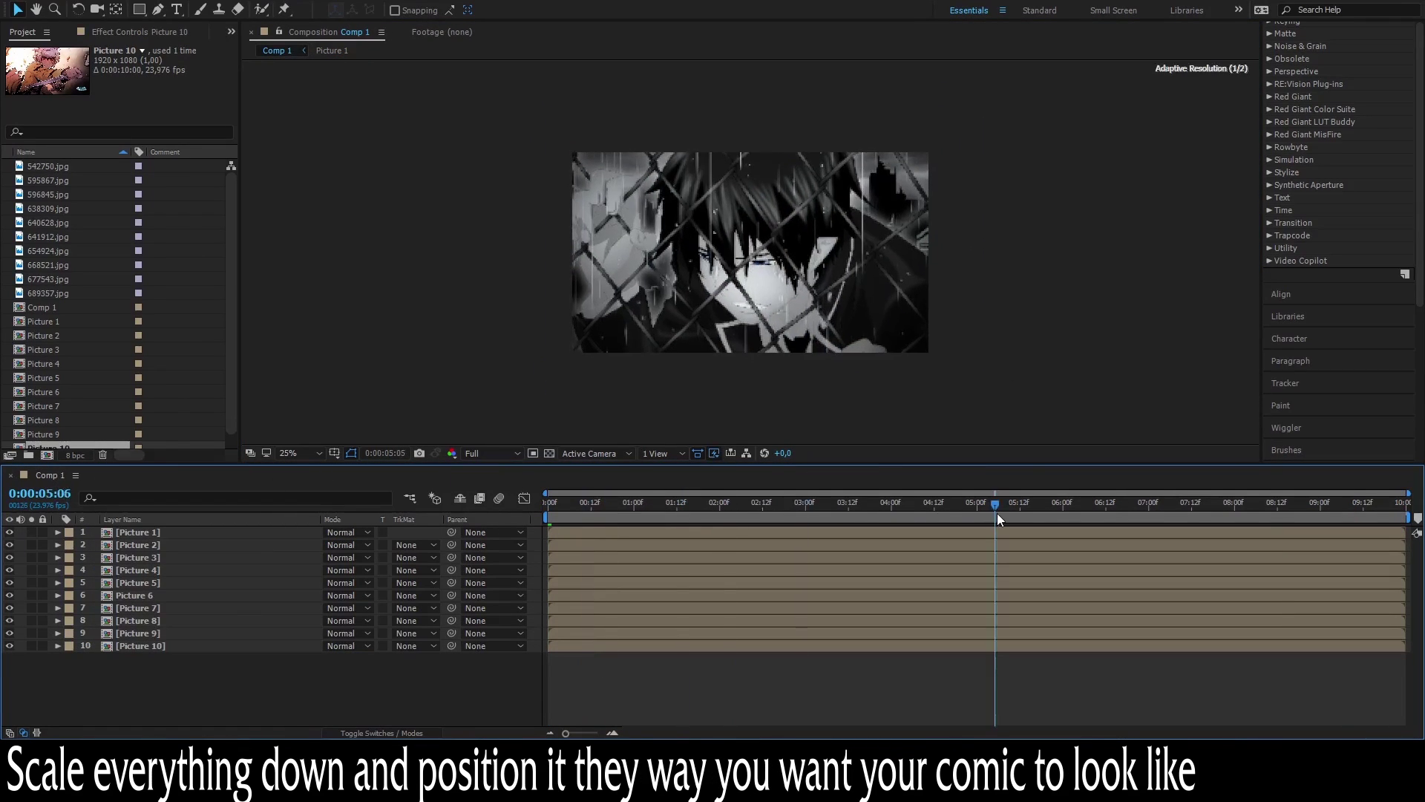
{"action": "key", "text": "Home"}
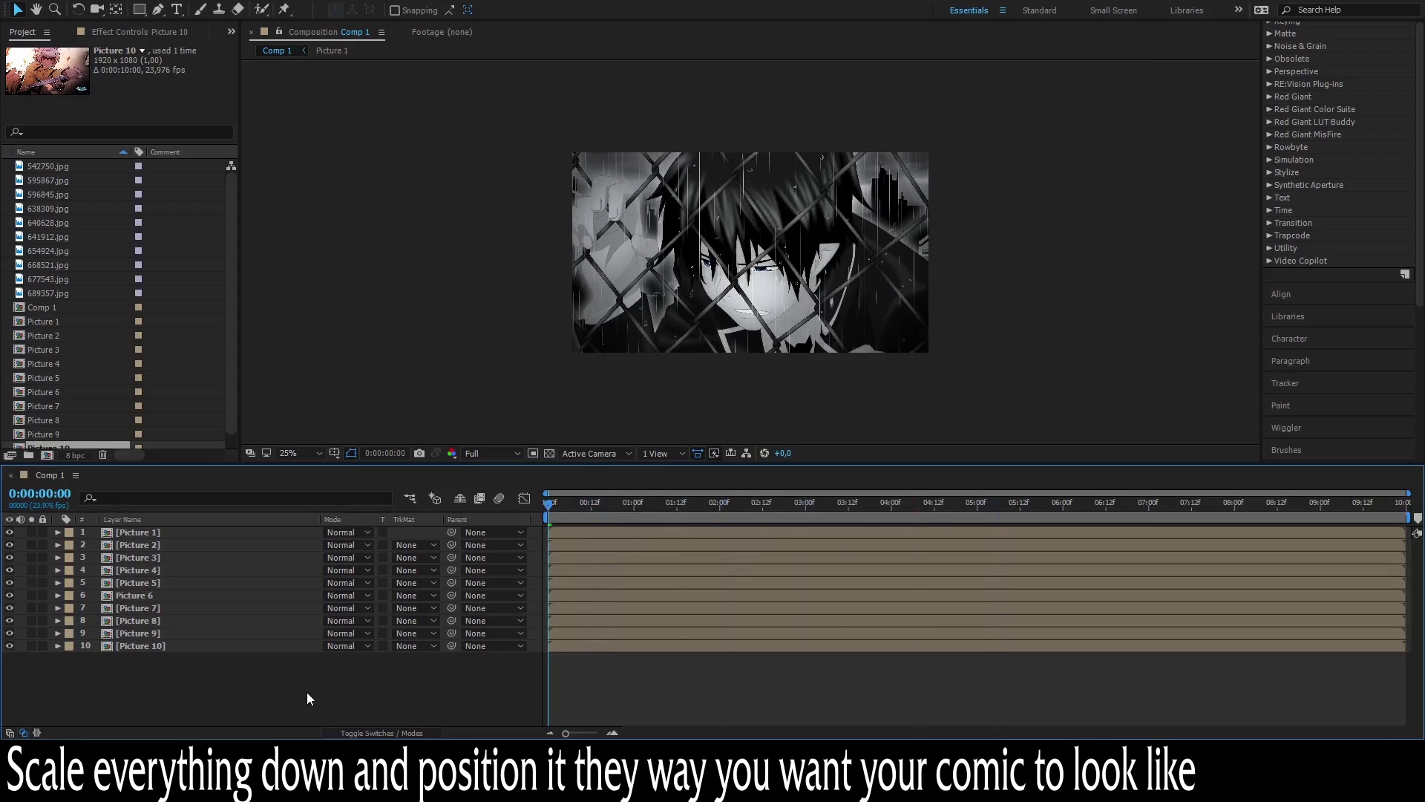
{"action": "key", "text": "ctrl+a"}
{"action": "key", "text": "s"}
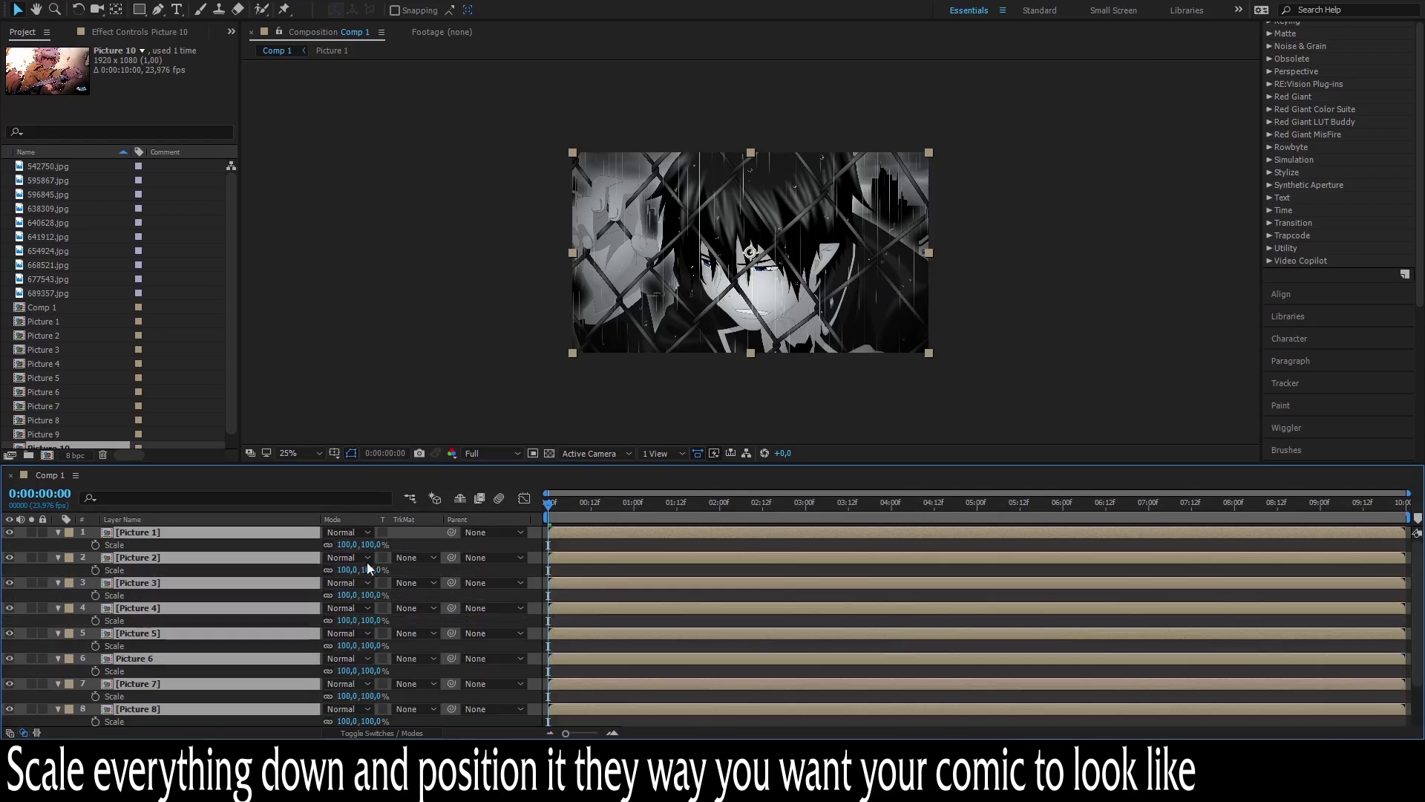
{"action": "left_click_drag", "start_coordinate": [360, 569], "coordinate": [334, 571]}
{"action": "key", "text": "period"}
{"action": "key", "text": "p"}
{"action": "scroll", "coordinate": [135, 563], "scroll_direction": "down", "scroll_amount": 2}
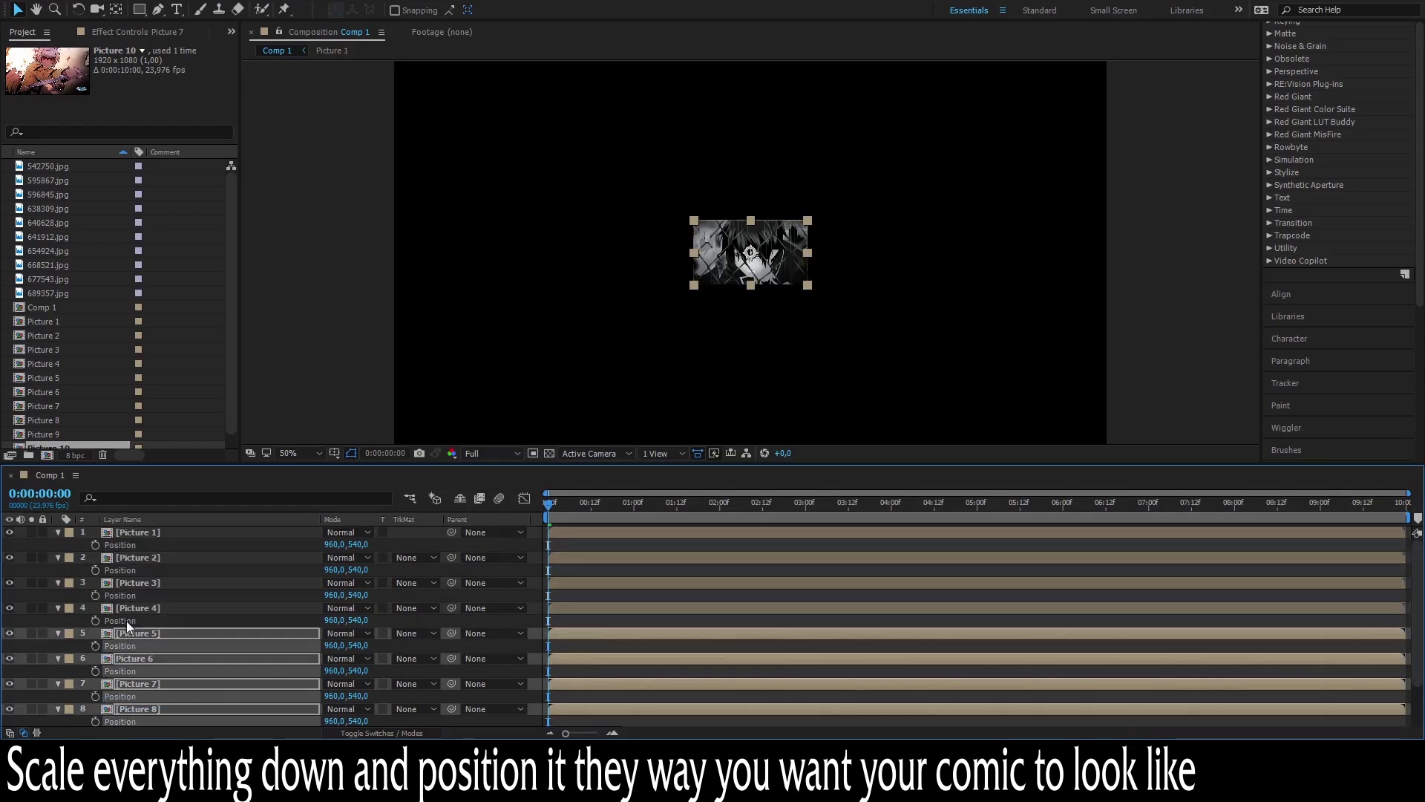
{"action": "scroll", "coordinate": [346, 572], "scroll_direction": "up", "scroll_amount": 3}
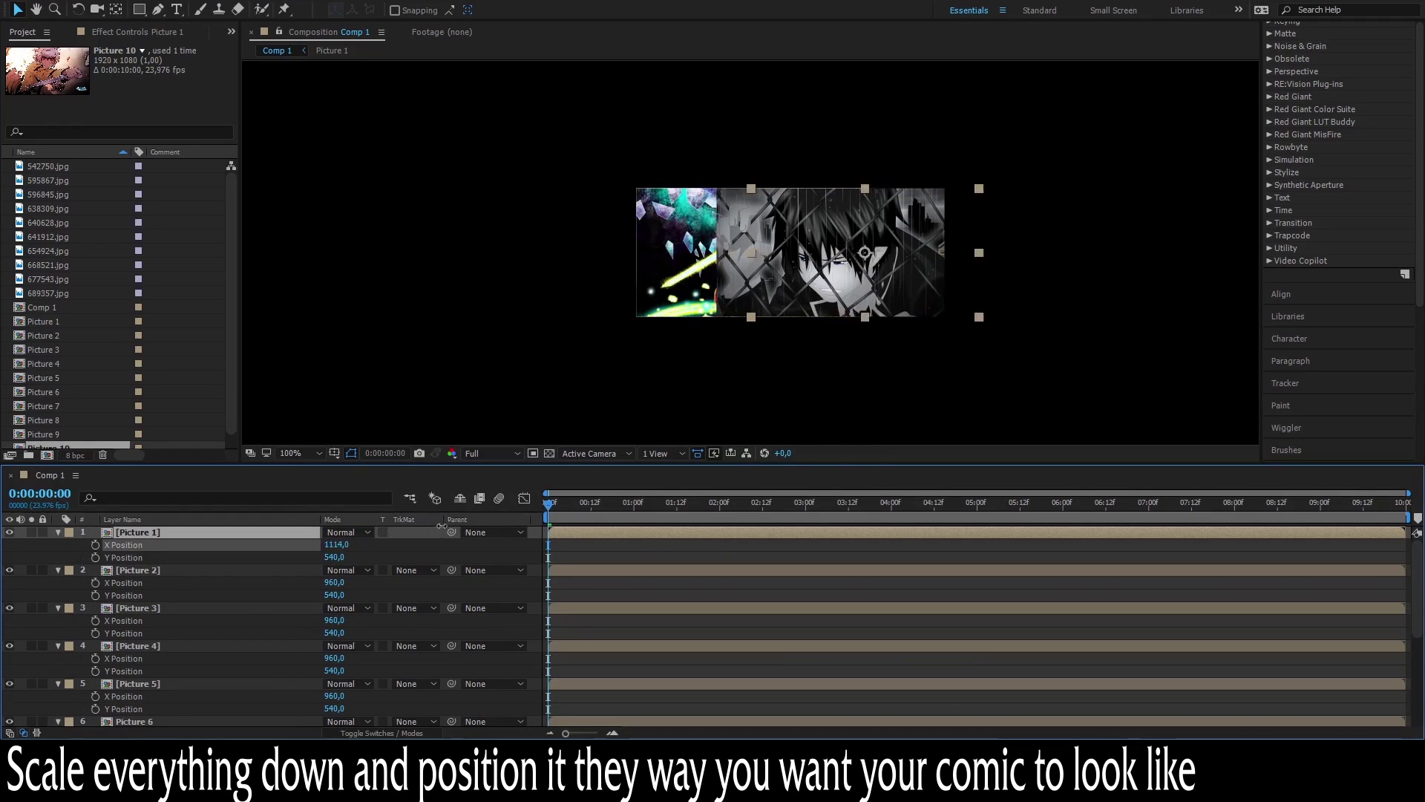
{"action": "key", "text": "period"}
- Position the pictures into a panel grid, e.g. Picture 1 at X 1275, Picture 2 at X 647, Picture 3 at Y 718
{"action": "left_click_drag", "start_coordinate": [336, 544], "coordinate": [558, 462]}
{"action": "left_click", "coordinate": [550, 454]}
{"action": "left_click_drag", "start_coordinate": [334, 582], "coordinate": [265, 582]}
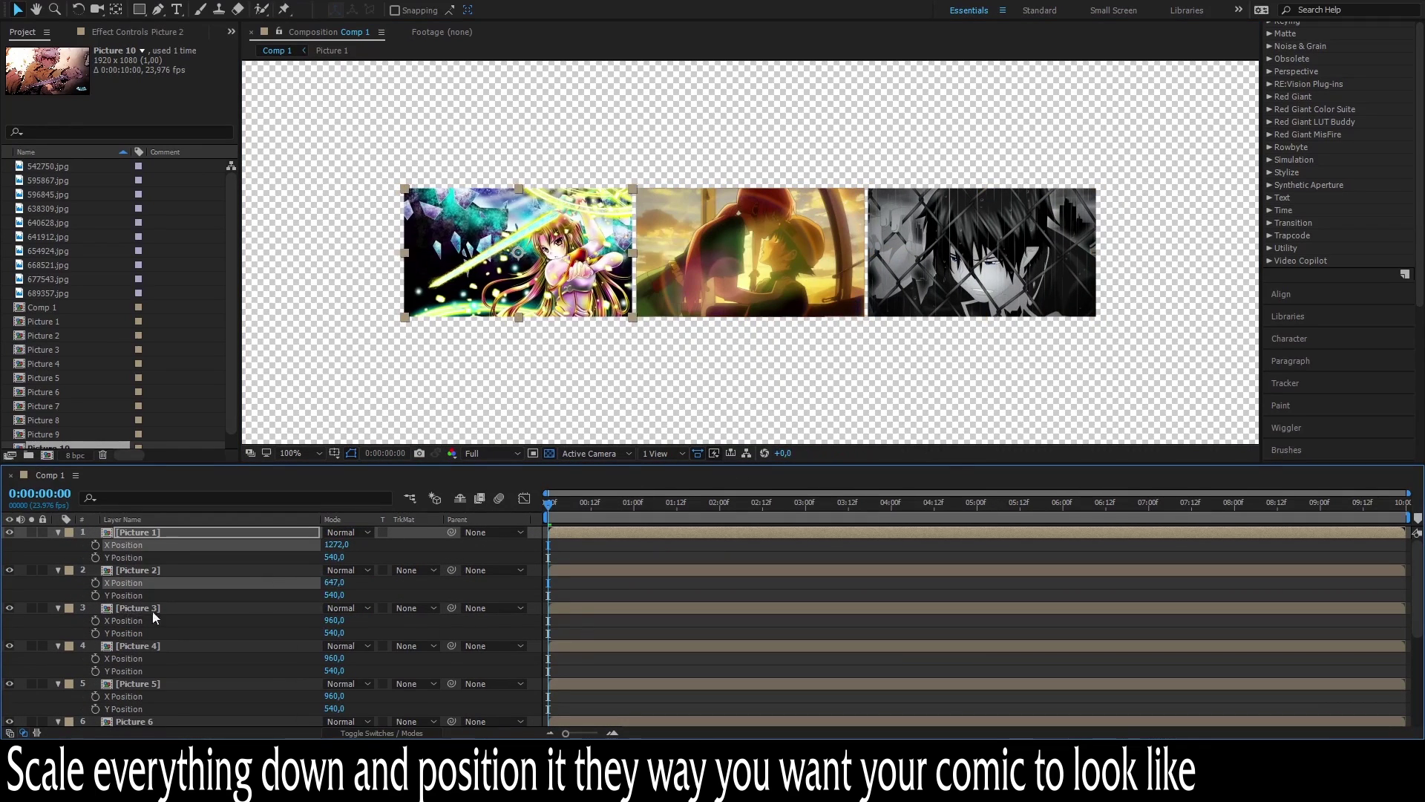
{"action": "mouse_move", "coordinate": [334, 632]}
{"action": "left_mouse_down"}
{"action": "mouse_move", "coordinate": [472, 601]}
{"action": "mouse_move", "coordinate": [427, 603]}
{"action": "left_mouse_up"}
{"action": "left_click_drag", "start_coordinate": [334, 671], "coordinate": [202, 670]}
{"action": "mouse_move", "coordinate": [334, 696]}
{"action": "left_mouse_down"}
{"action": "mouse_move", "coordinate": [567, 695]}
{"action": "mouse_move", "coordinate": [457, 685]}
{"action": "mouse_move", "coordinate": [325, 708]}
{"action": "left_mouse_up"}
{"action": "scroll", "coordinate": [216, 576], "scroll_direction": "down", "scroll_amount": 4}
{"action": "mouse_move", "coordinate": [334, 582]}
{"action": "left_mouse_down"}
{"action": "mouse_move", "coordinate": [101, 582]}
{"action": "mouse_move", "coordinate": [468, 595]}
{"action": "left_mouse_up"}
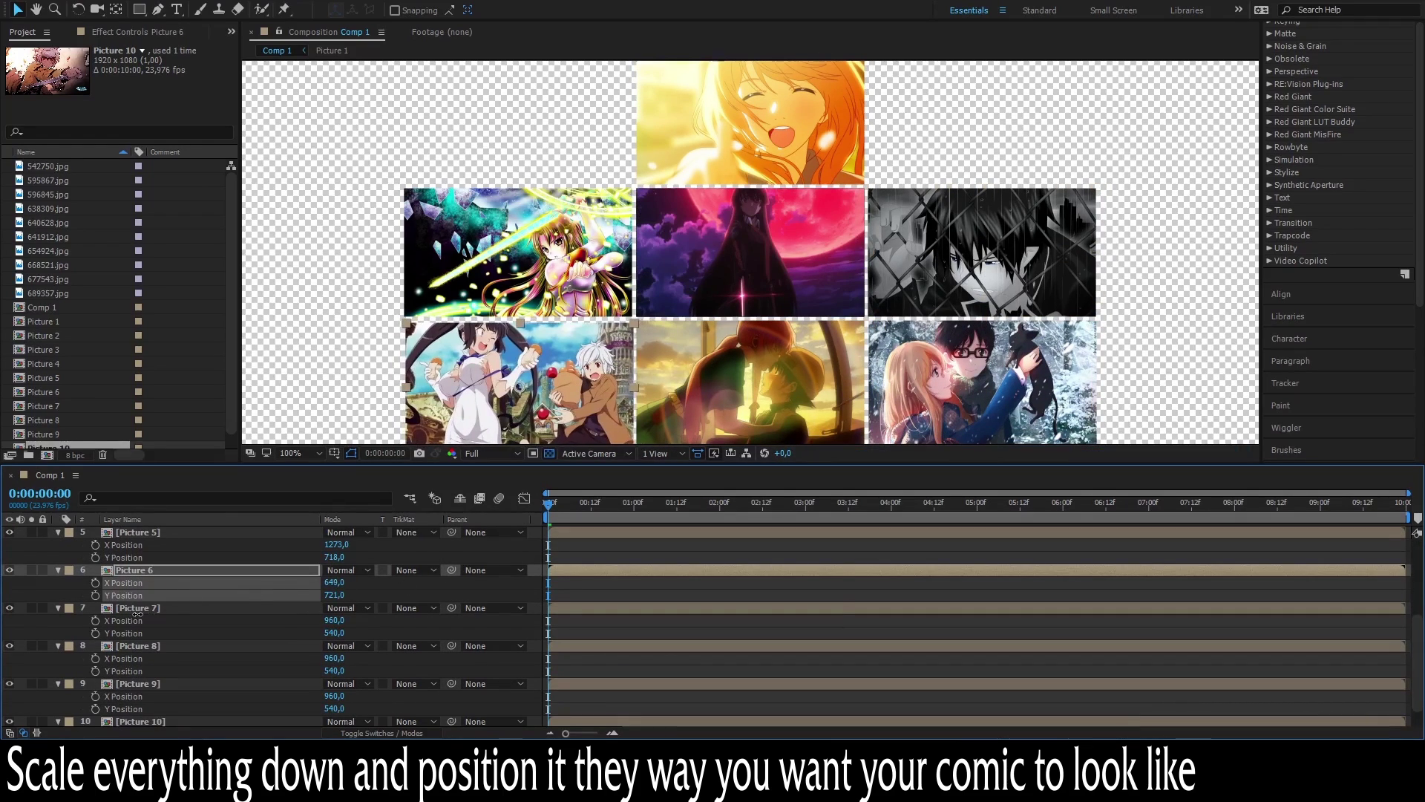
{"action": "mouse_move", "coordinate": [334, 620]}
{"action": "left_mouse_down"}
{"action": "mouse_move", "coordinate": [266, 620]}
{"action": "mouse_move", "coordinate": [295, 632]}
{"action": "mouse_move", "coordinate": [295, 670]}
{"action": "mouse_move", "coordinate": [403, 658]}
{"action": "left_mouse_up"}
{"action": "left_click_drag", "start_coordinate": [334, 696], "coordinate": [81, 698]}
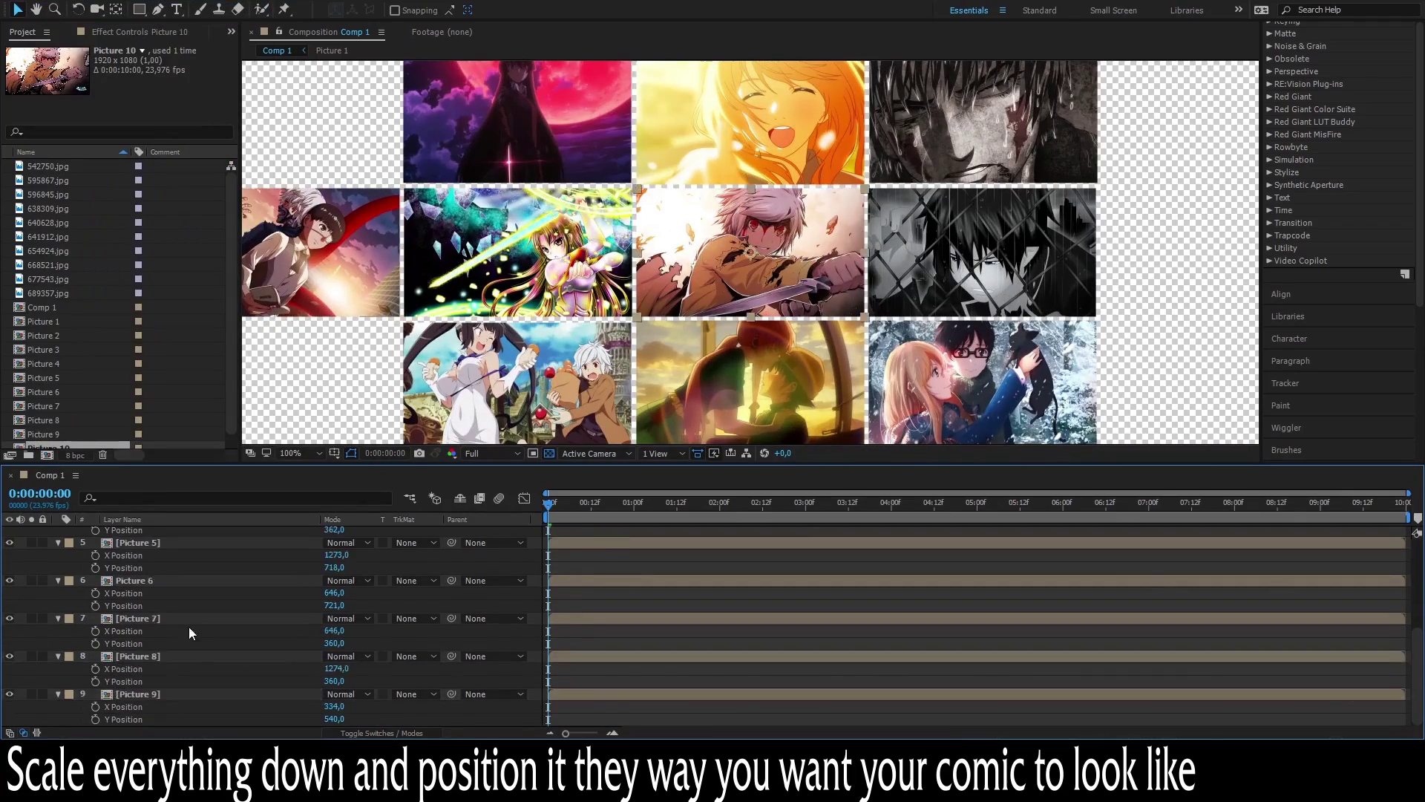
- Collapse the expanded layer properties and zoom the composition view out to 50%
{"action": "key", "text": "ctrl+a"}
{"action": "scroll", "coordinate": [184, 630], "scroll_direction": "up", "scroll_amount": 5}
{"action": "key", "text": "comma"}
{"action": "key", "text": "p"}
{"action": "scroll", "coordinate": [441, 253], "scroll_direction": "up", "scroll_amount": 2}
- Begin a pen mask on Picture 7, undoing a misplaced point
{"action": "left_click", "coordinate": [441, 253]}
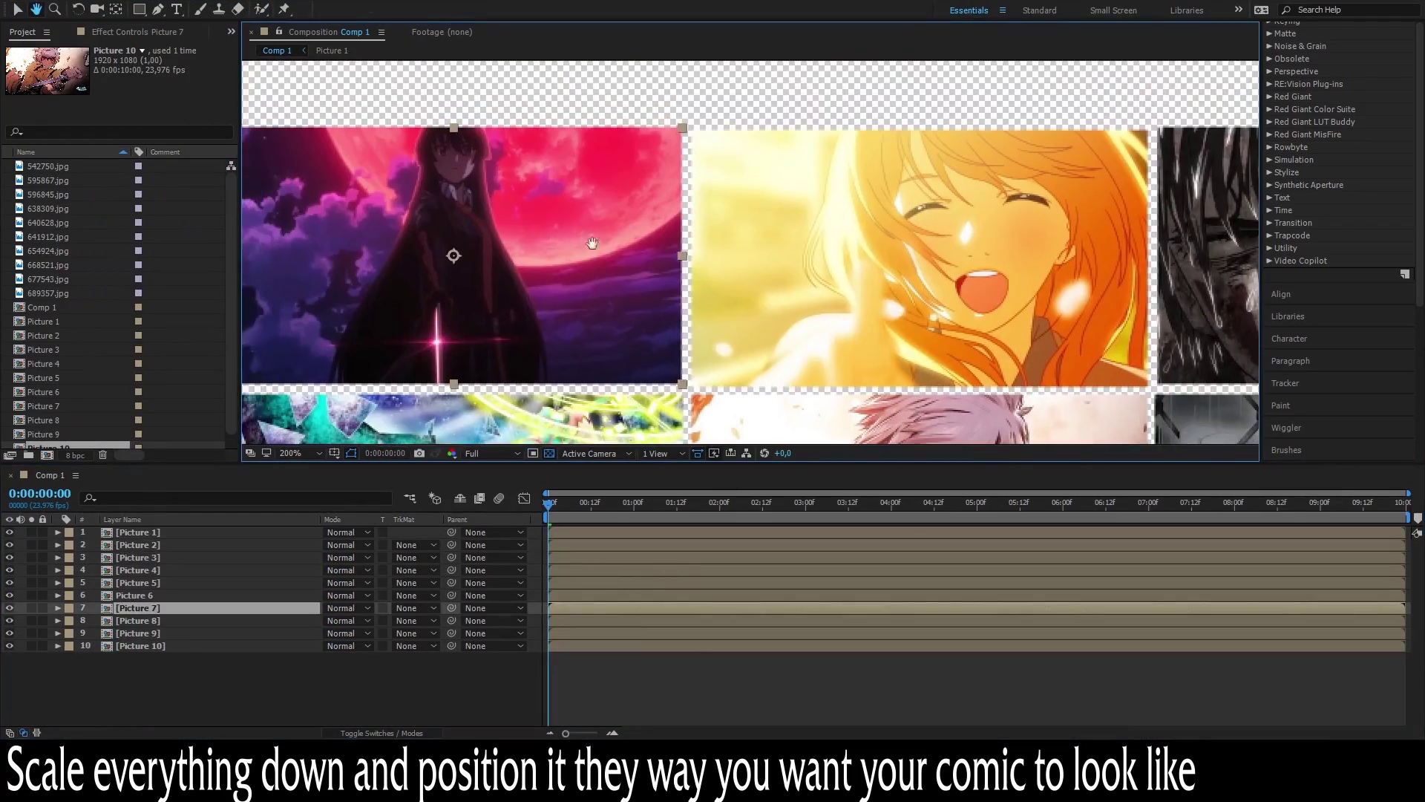
{"action": "key", "text": "g"}
{"action": "left_click", "coordinate": [580, 129]}
{"action": "left_click", "coordinate": [678, 380]}
{"action": "key", "text": "ctrl+z"}
{"action": "scroll", "coordinate": [307, 132], "scroll_direction": "left", "scroll_amount": 2}
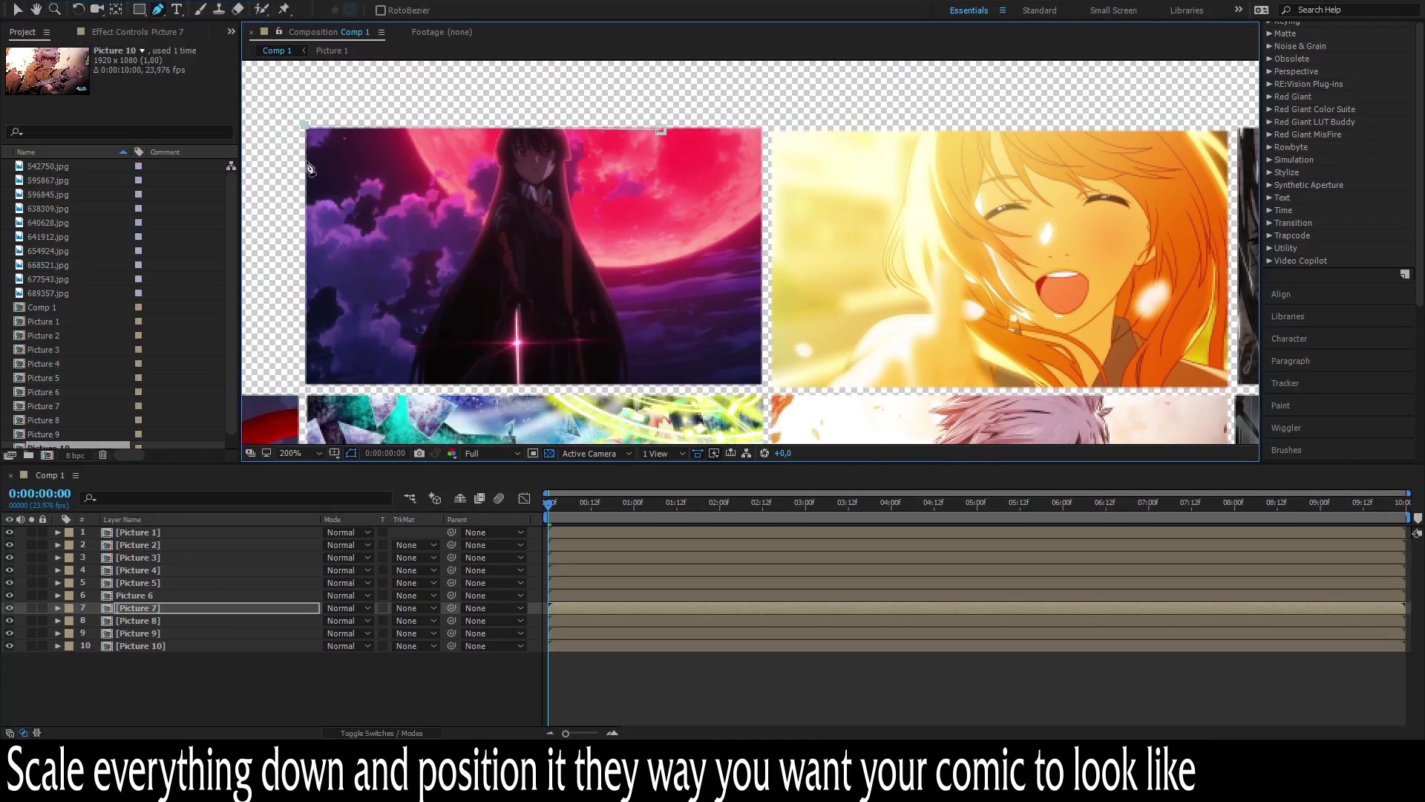
- Cut a slanted mask on the red moon picture and slide the yellow picture against it
{"action": "left_click", "coordinate": [308, 387]}
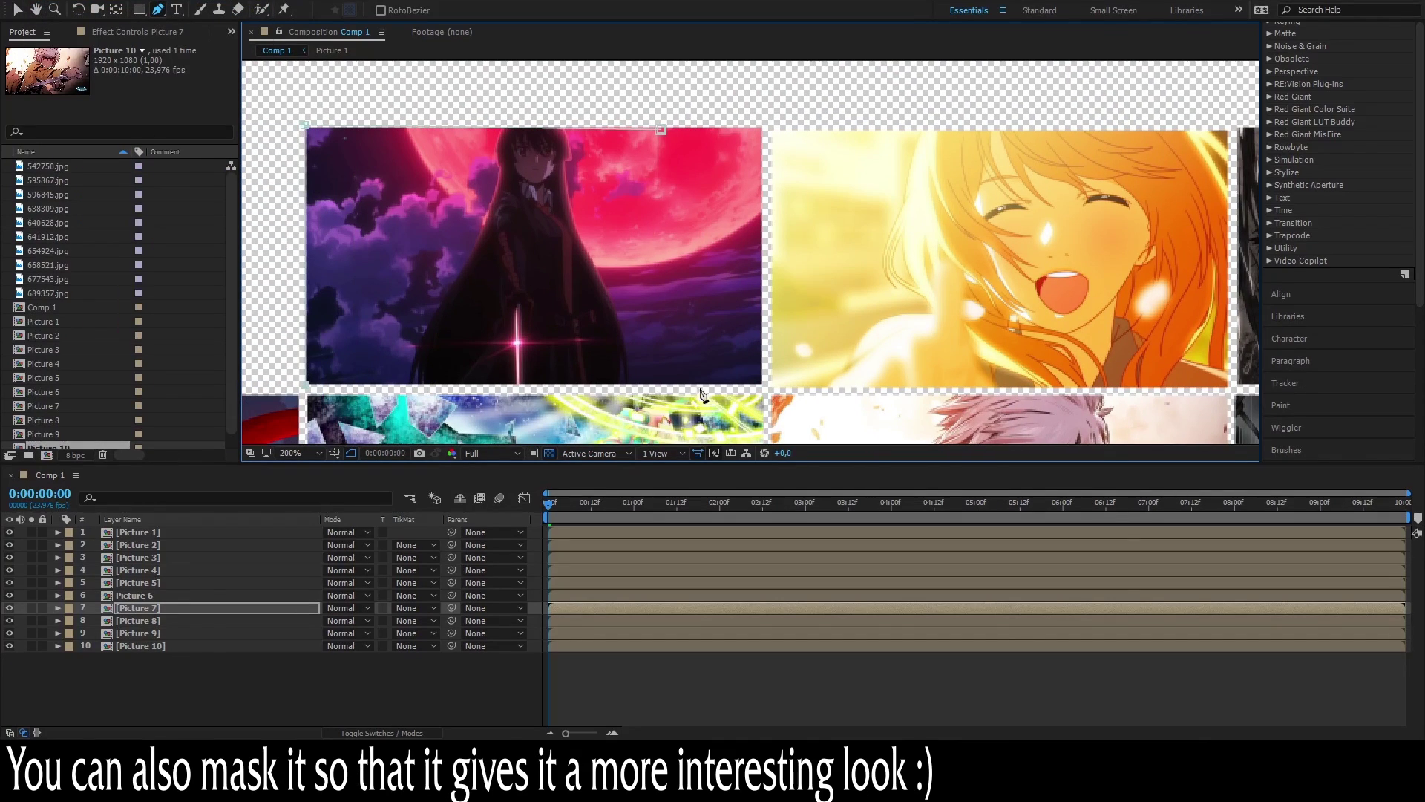
{"action": "left_click", "coordinate": [760, 384]}
{"action": "left_click", "coordinate": [666, 132]}
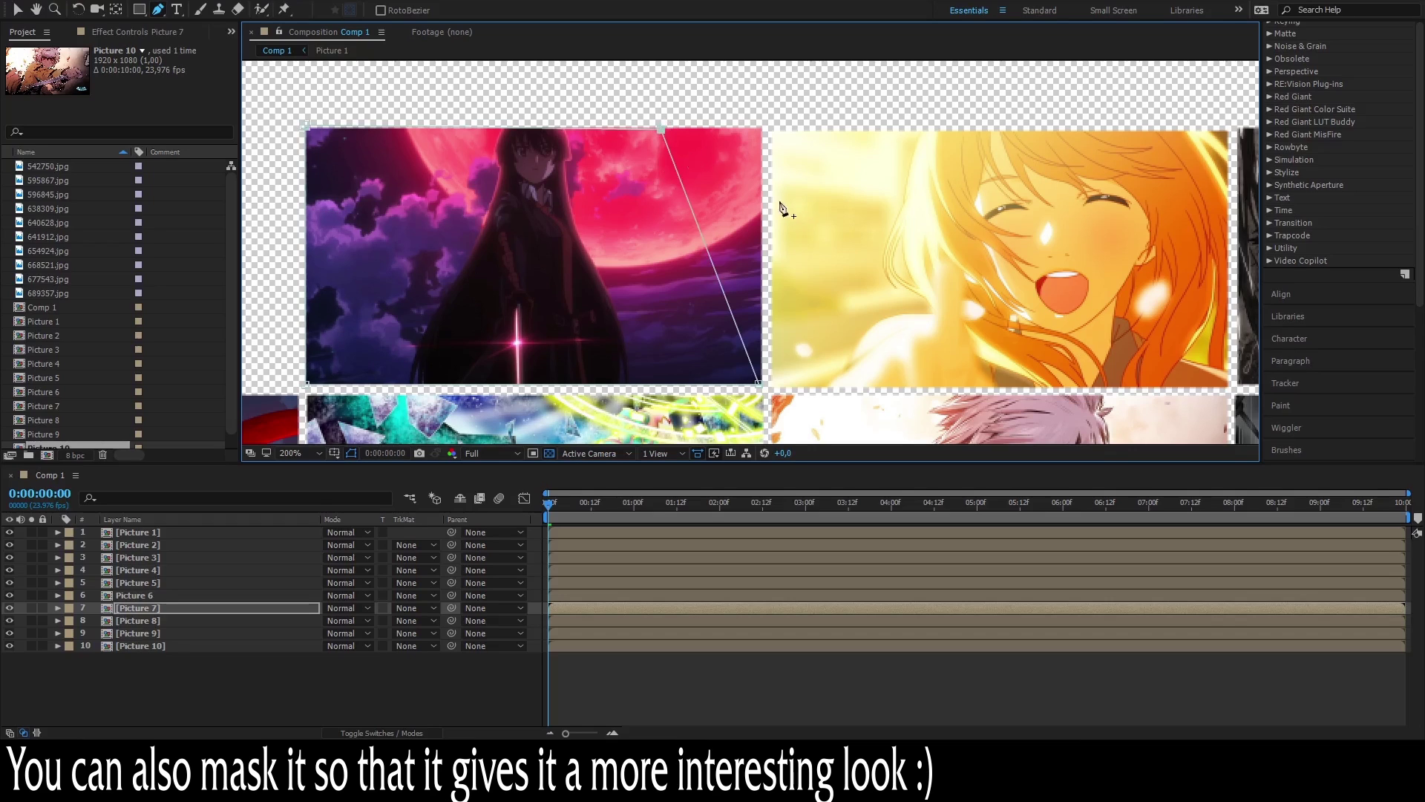
{"action": "left_click_drag", "start_coordinate": [808, 242], "coordinate": [751, 226]}
{"action": "key", "text": "v"}
{"action": "left_click", "coordinate": [750, 226]}
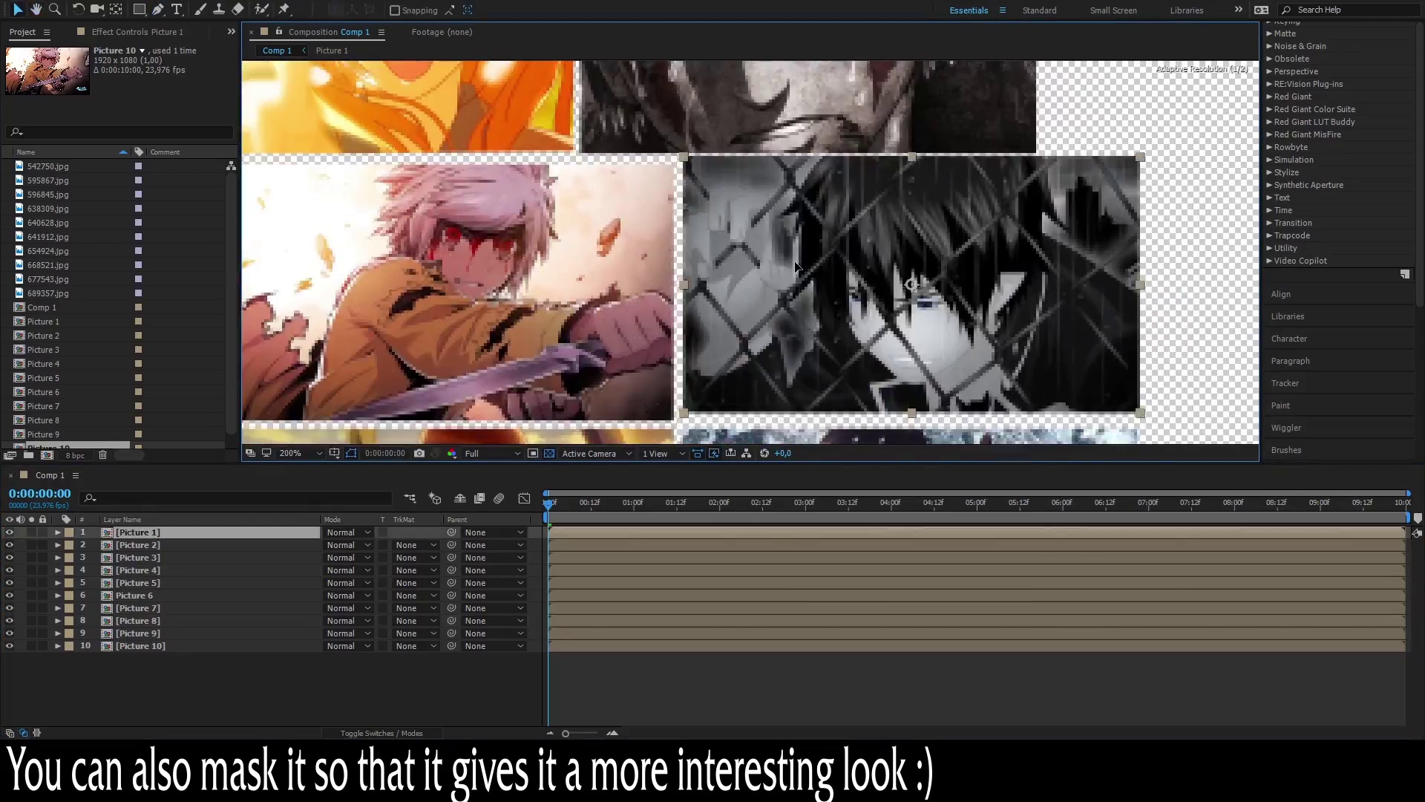
- Draw a slanted-edge mask on the sunset picture
{"action": "scroll", "coordinate": [796, 266], "scroll_direction": "down", "scroll_amount": 2}
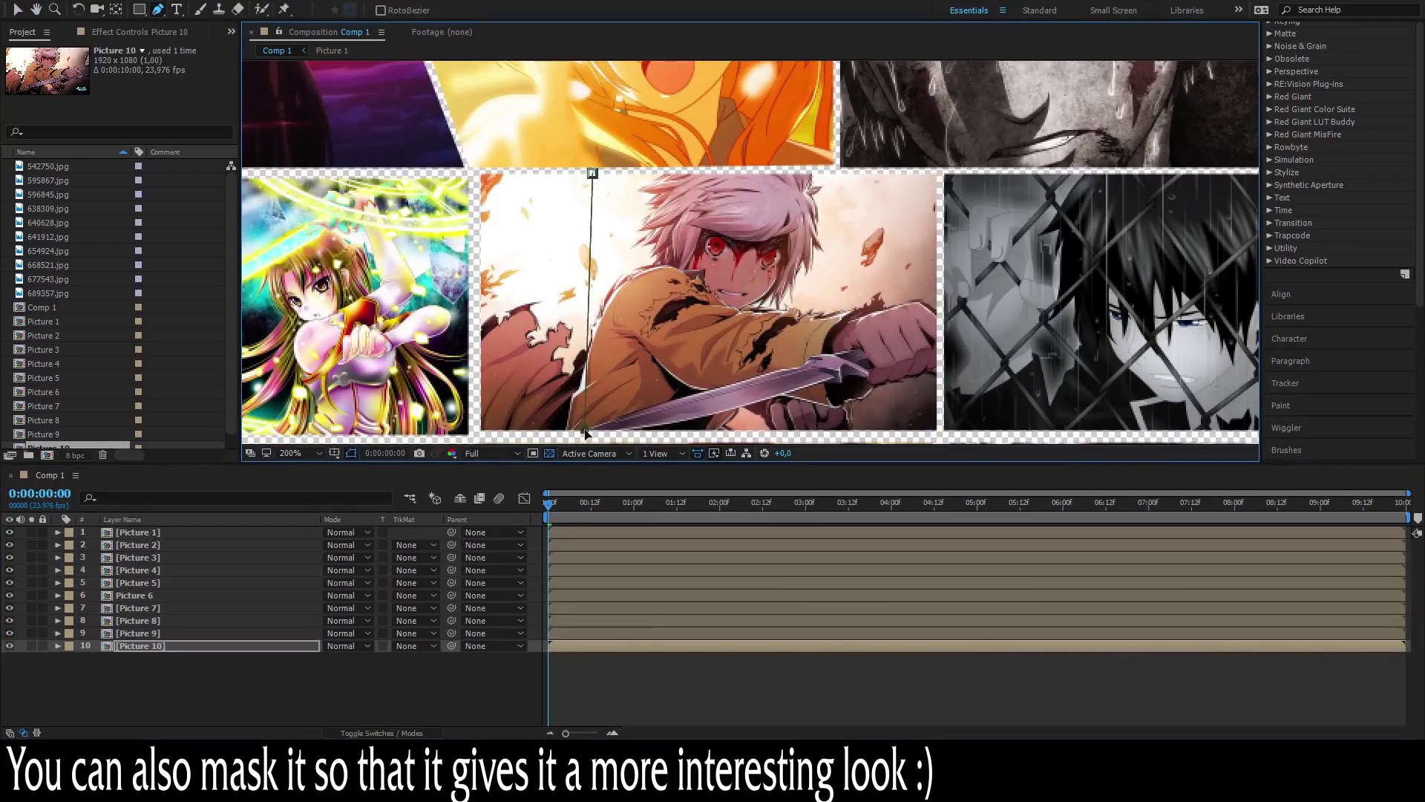
{"action": "scroll", "coordinate": [826, 295], "scroll_direction": "up", "scroll_amount": 2}
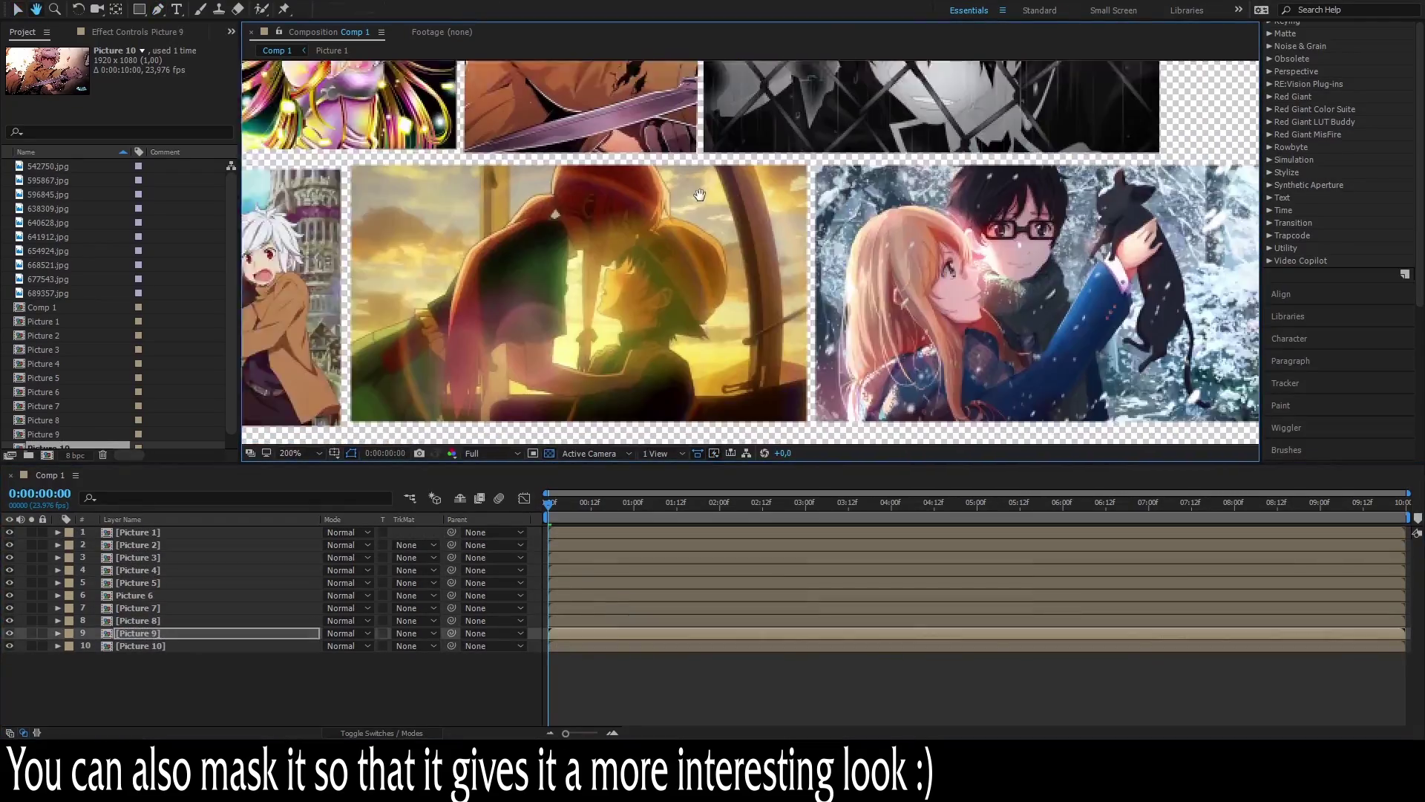
{"action": "key", "text": "g"}
{"action": "left_click", "coordinate": [649, 139]}
{"action": "left_click", "coordinate": [293, 139]}
{"action": "left_click", "coordinate": [291, 394]}
{"action": "left_click", "coordinate": [747, 393]}
{"action": "key", "text": "v"}
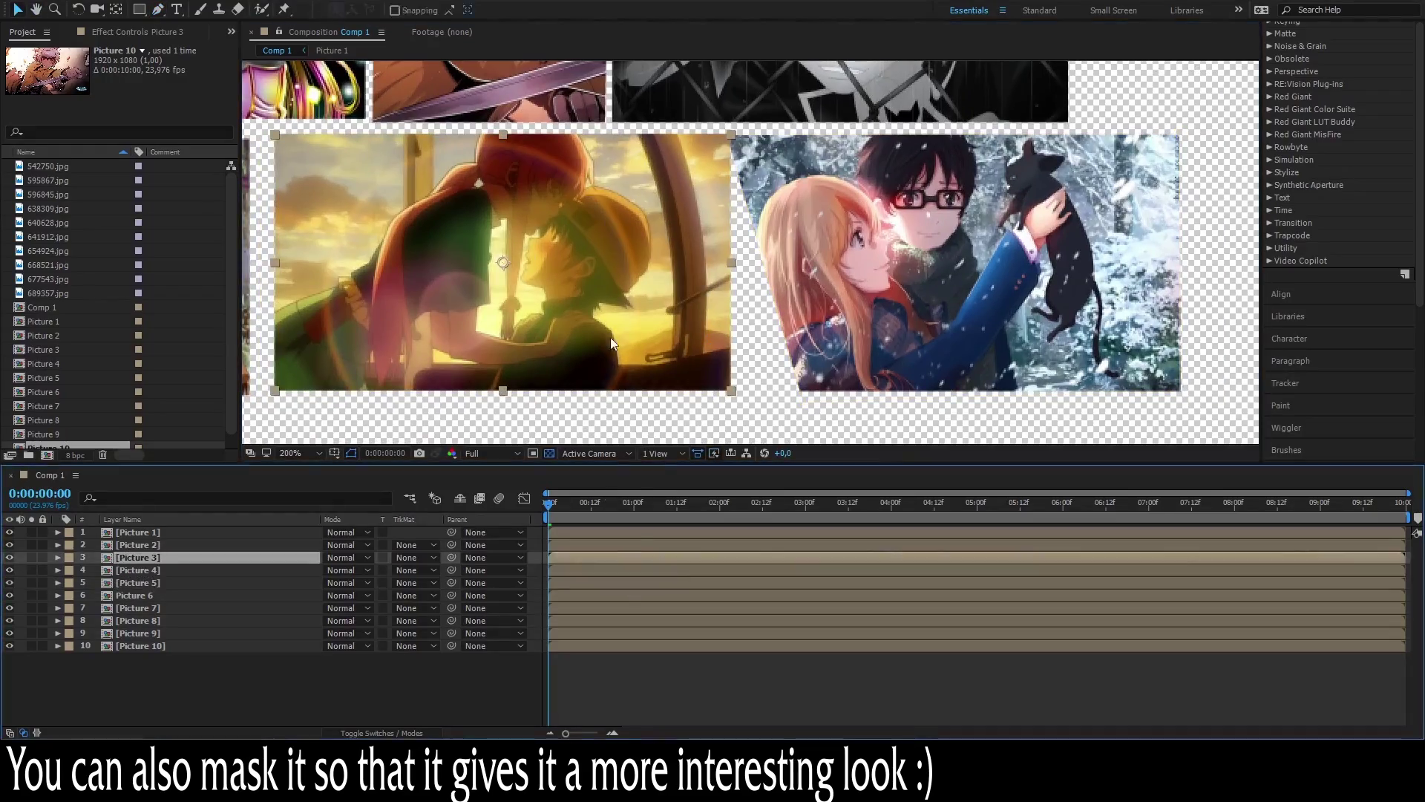
{"action": "left_click", "coordinate": [58, 583]}
{"action": "left_click", "coordinate": [58, 583]}
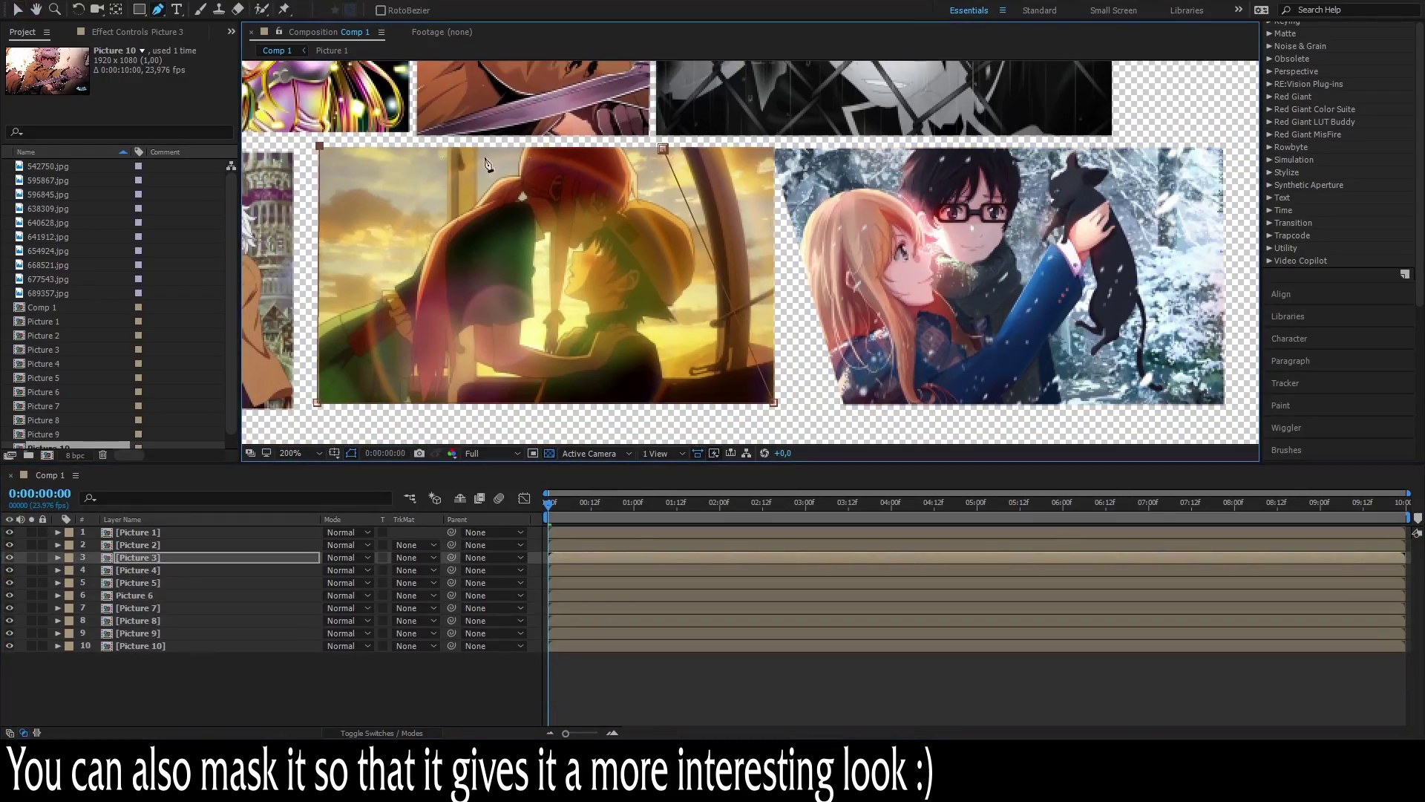
- Turn on the Motion Blur and 3D Layer switches for all ten picture layers
{"action": "scroll", "coordinate": [754, 263], "scroll_direction": "down", "scroll_amount": 2}
{"action": "scroll", "coordinate": [982, 260], "scroll_direction": "up", "scroll_amount": 2}
{"action": "left_click", "coordinate": [539, 270]}
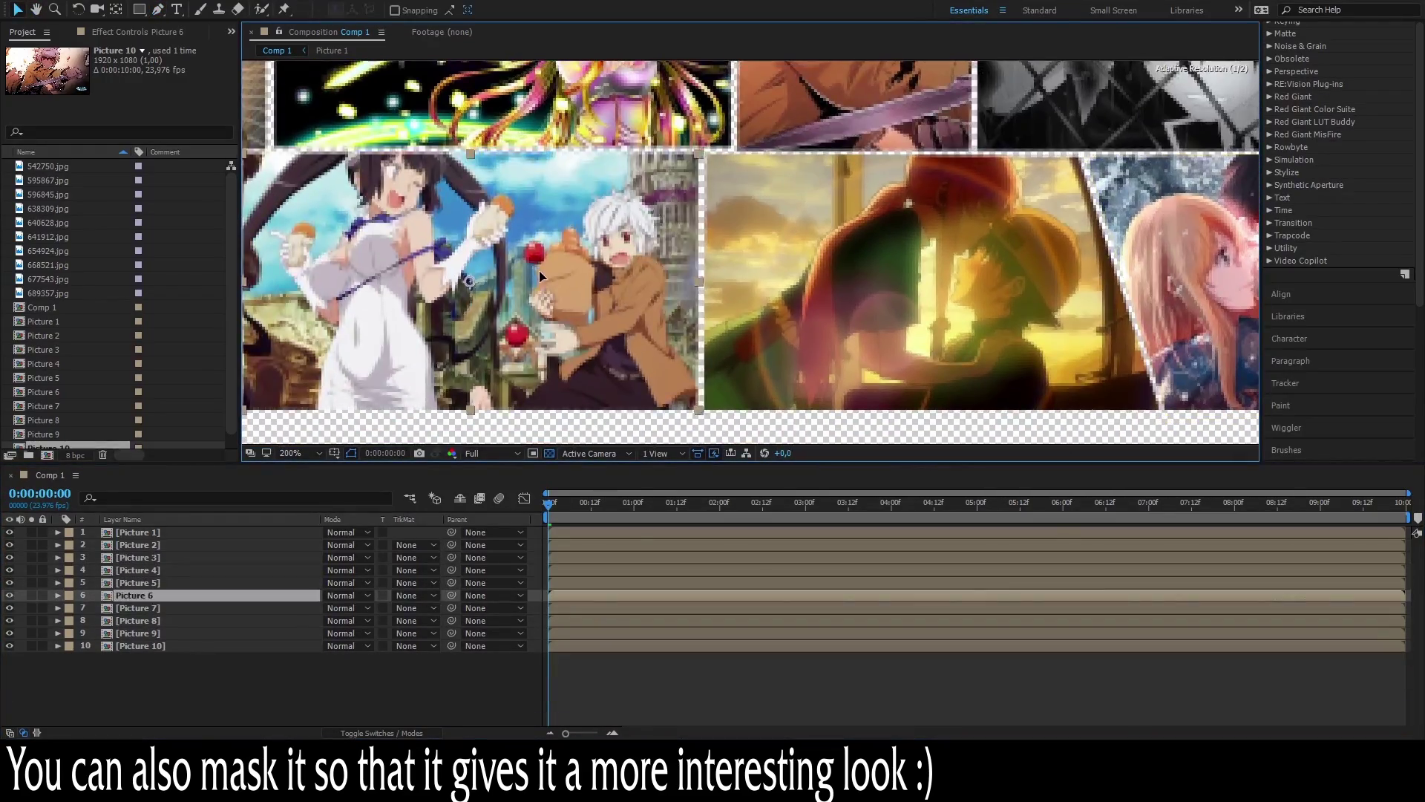
{"action": "scroll", "coordinate": [699, 288], "scroll_direction": "down", "scroll_amount": 2}
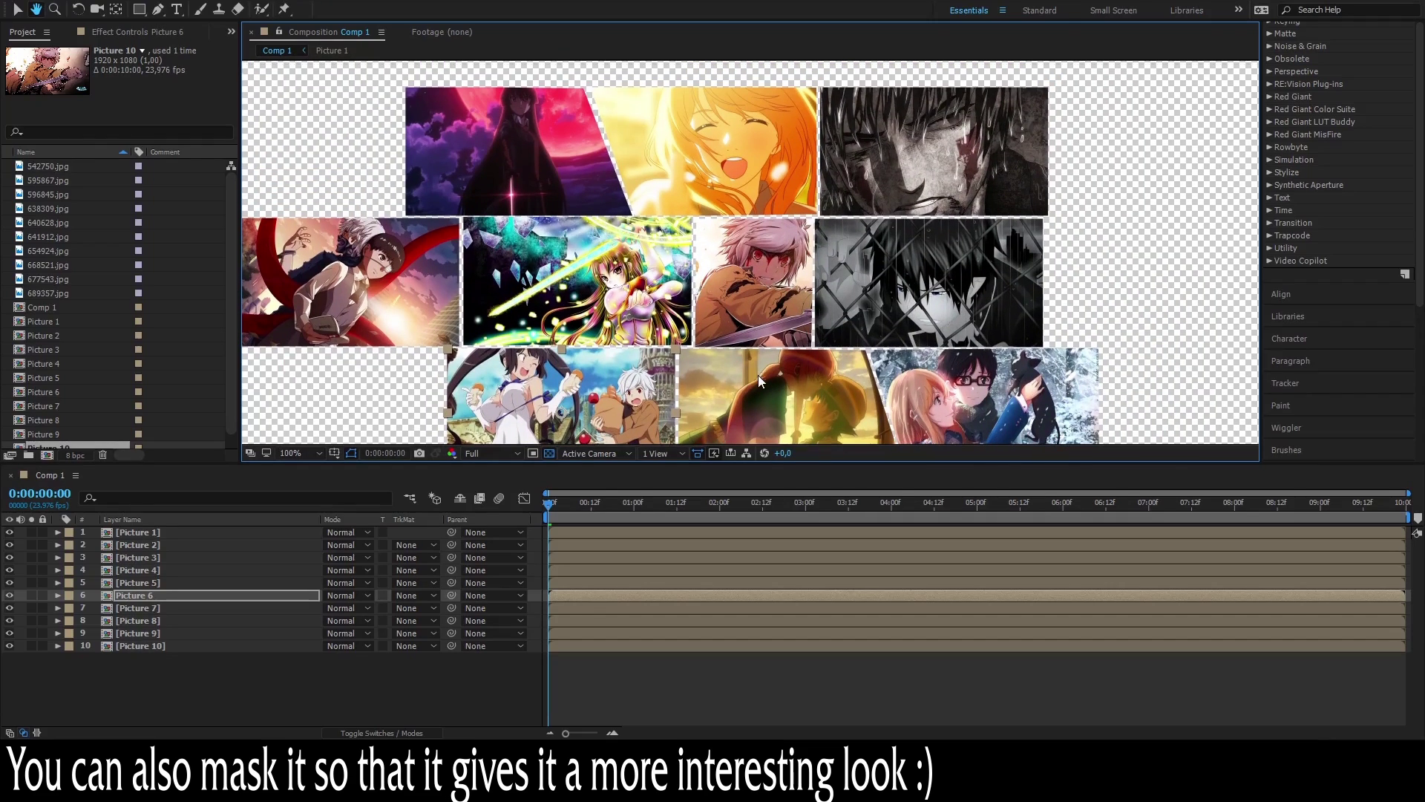
{"action": "left_click", "coordinate": [393, 687]}
{"action": "left_click", "coordinate": [408, 734]}
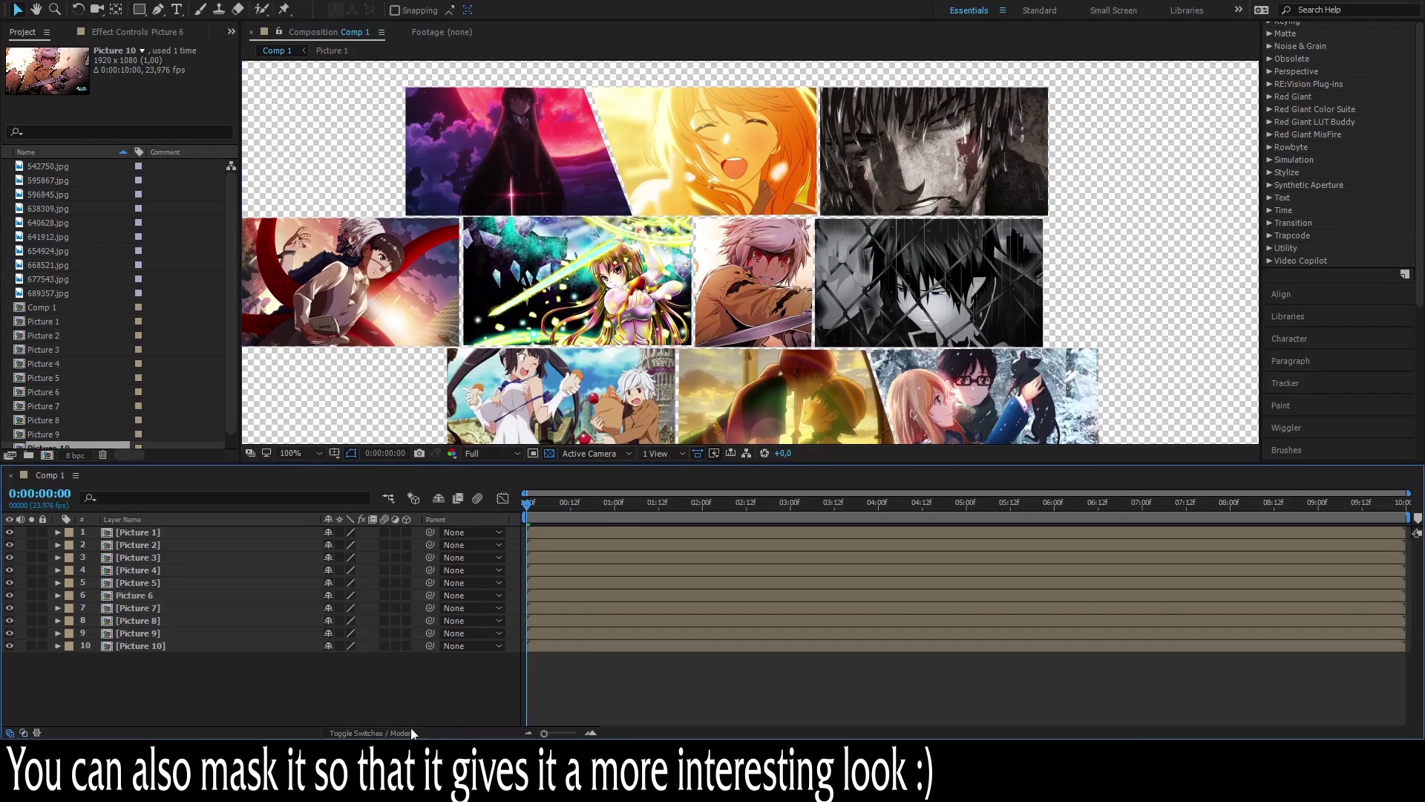
{"action": "left_click_drag", "start_coordinate": [252, 683], "coordinate": [162, 530]}
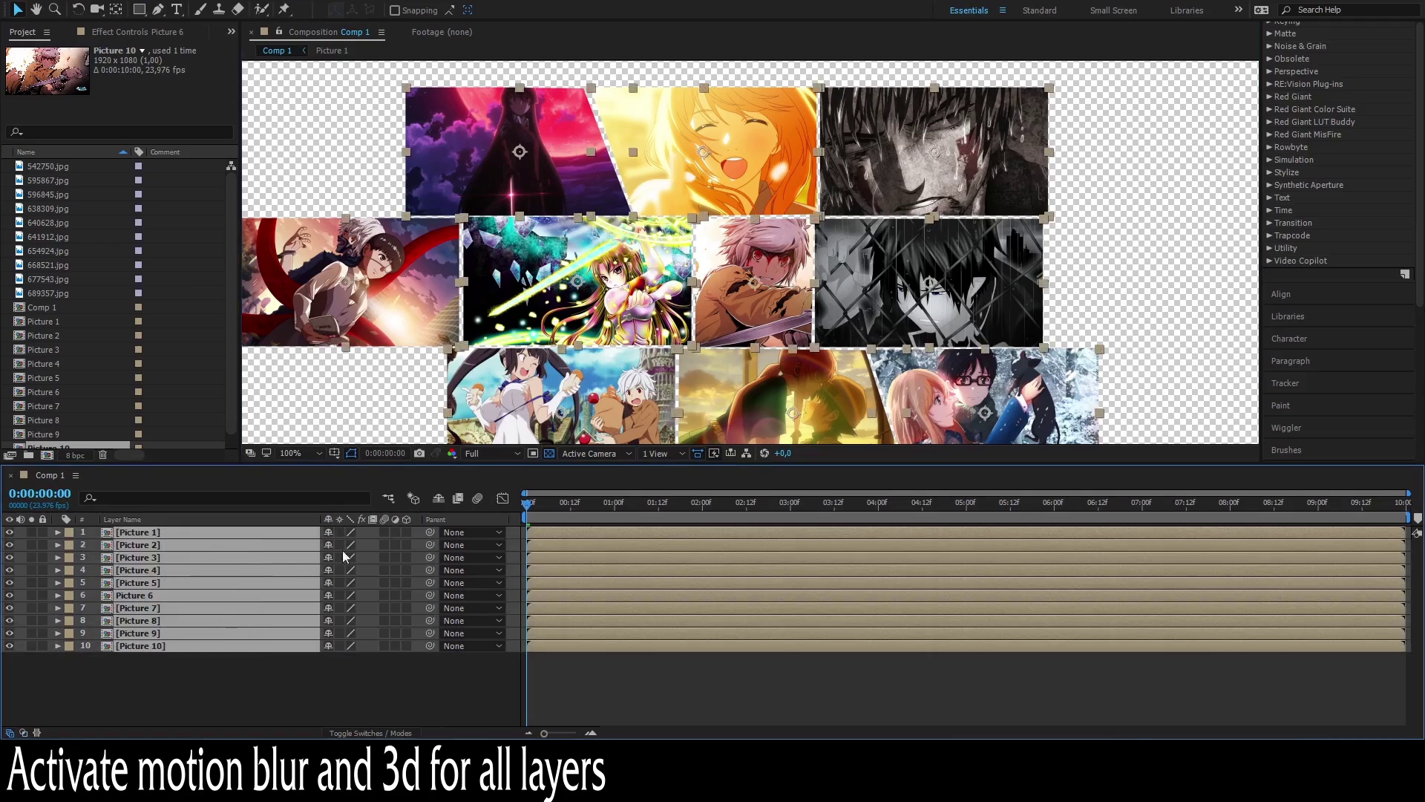
{"action": "left_click", "coordinate": [385, 532]}
{"action": "left_click", "coordinate": [407, 532]}
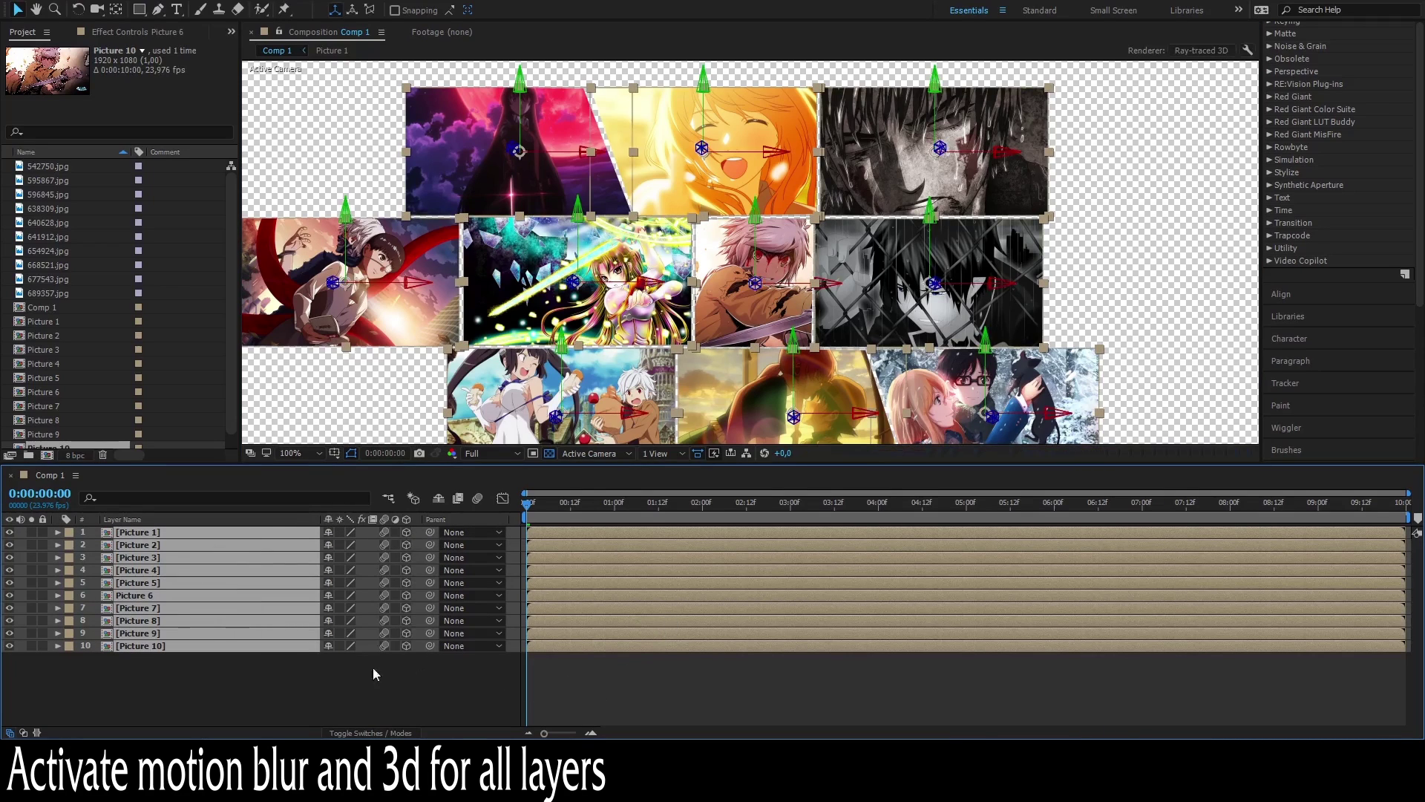
{"action": "left_click", "coordinate": [262, 670]}
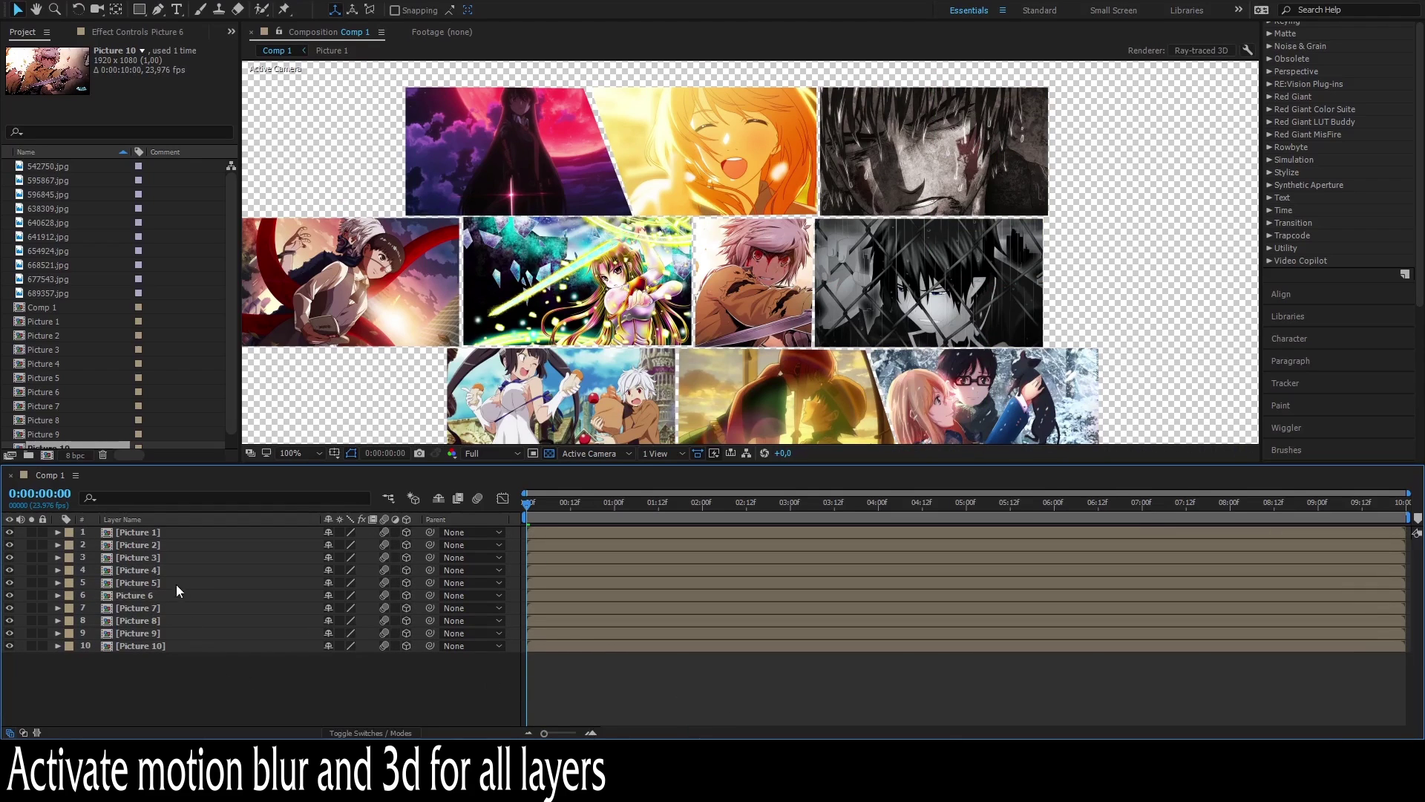
- Pre-compose all ten picture layers into a new composition named '3D page'
{"action": "left_click_drag", "start_coordinate": [189, 677], "coordinate": [184, 531]}
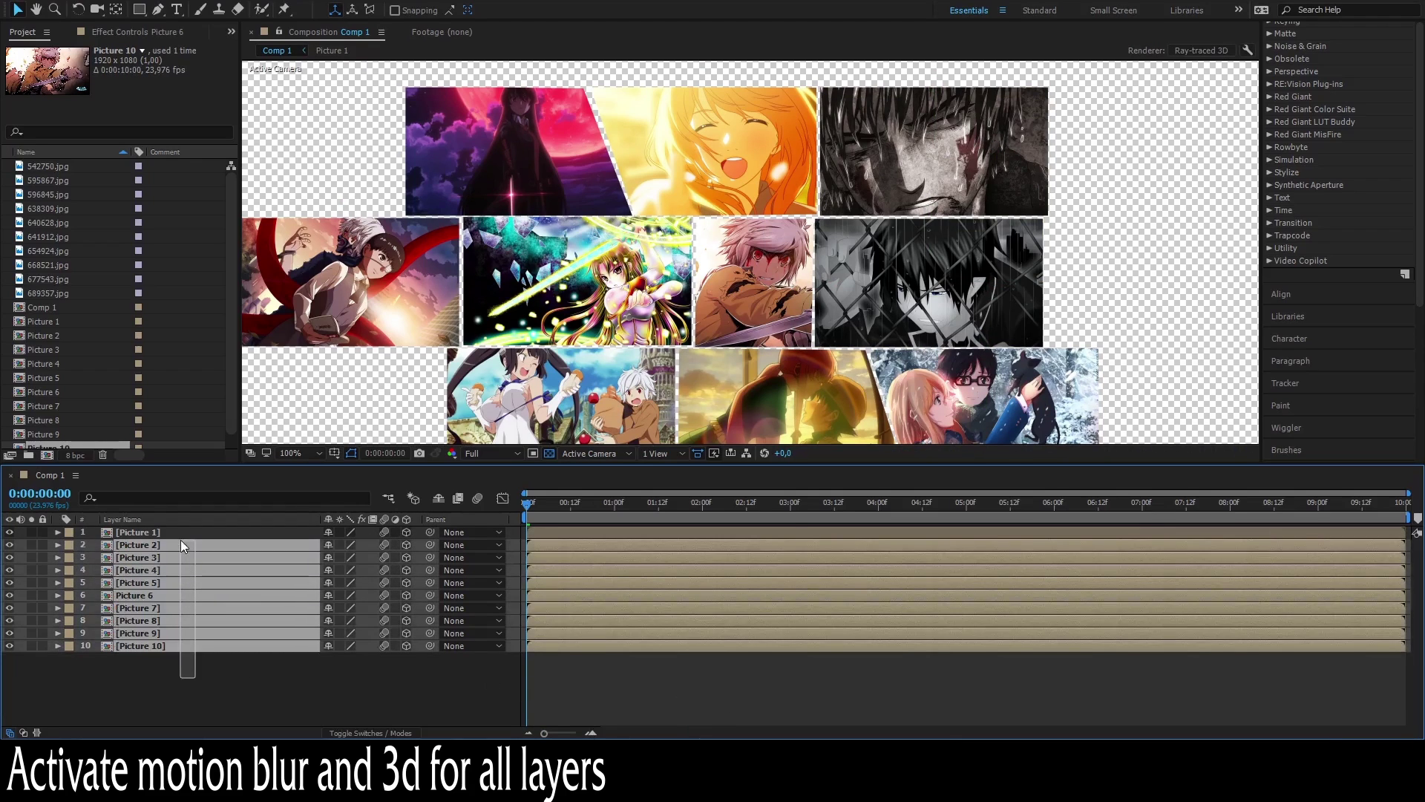
{"action": "right_click", "coordinate": [562, 647]}
{"action": "left_click", "coordinate": [674, 508]}
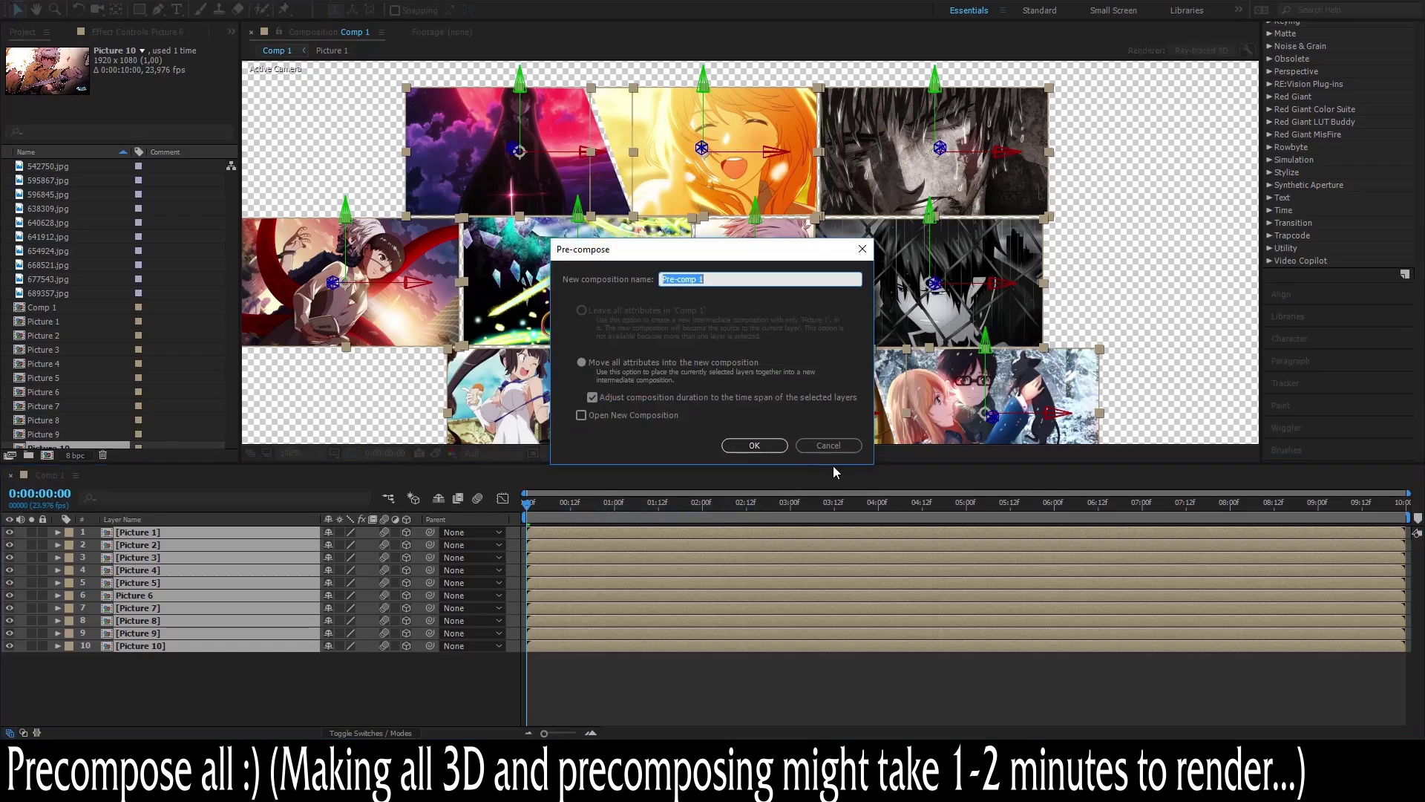
{"action": "type", "text": "3D page"}
{"action": "left_click", "coordinate": [748, 444]}
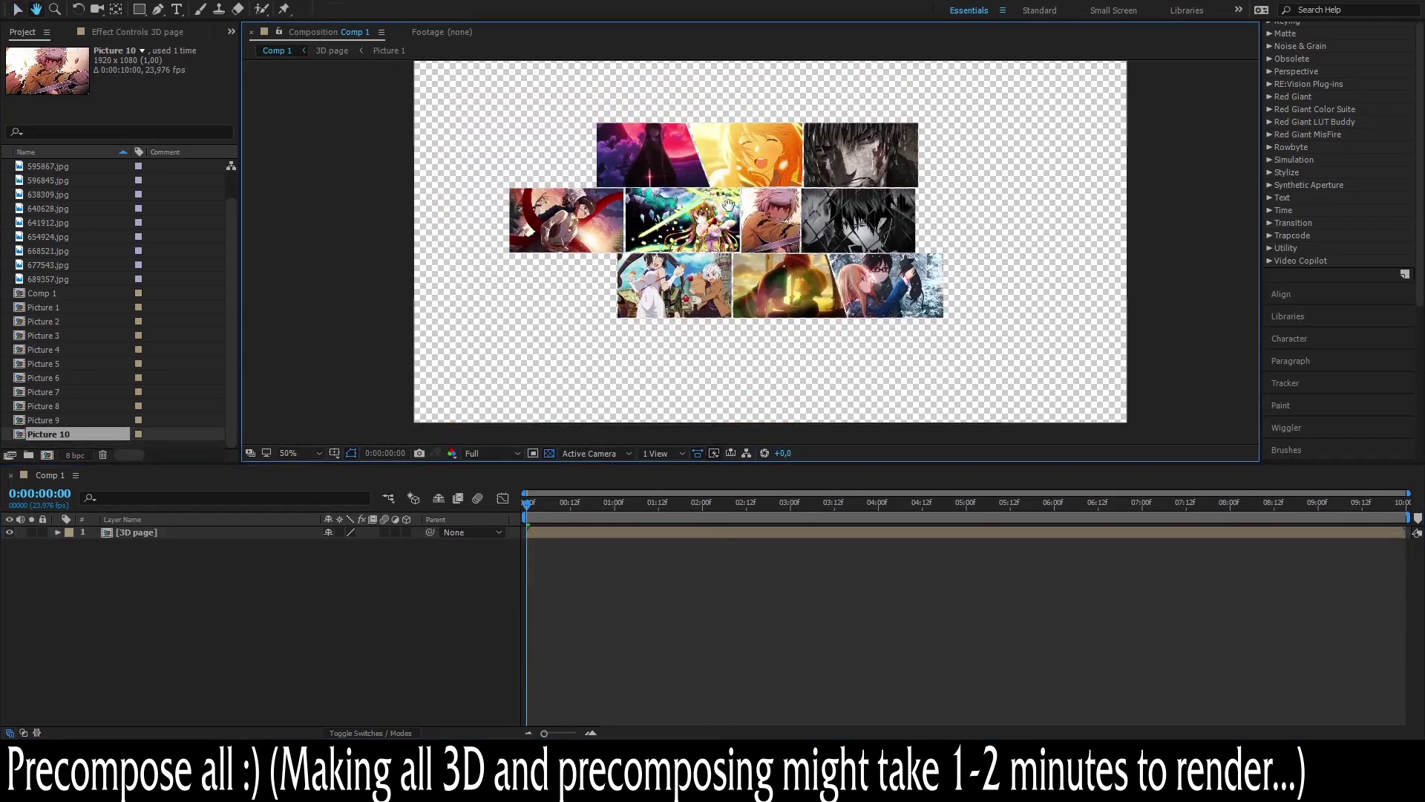
- Add Camera 1 with default settings inside the 3D page precomp
{"action": "key", "text": "v"}
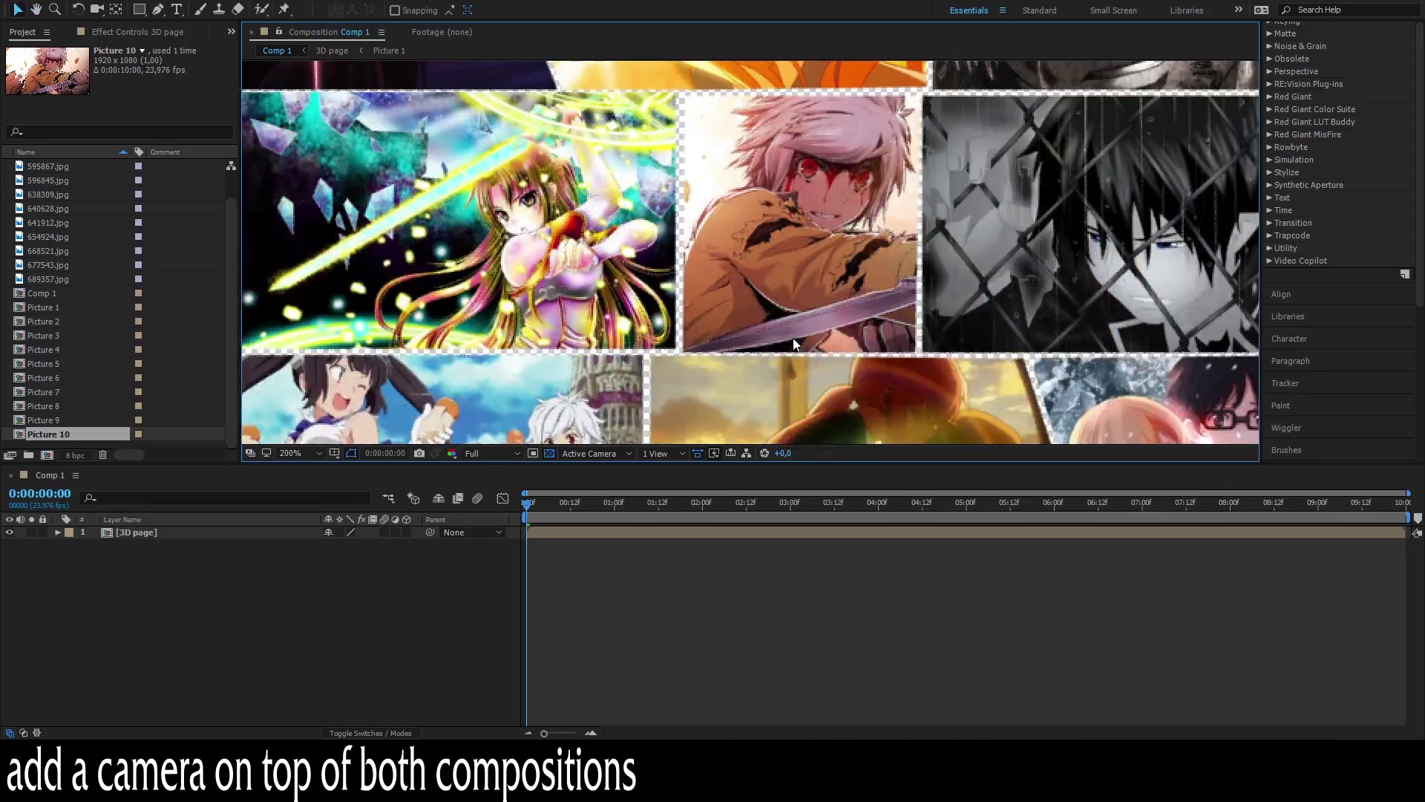
{"action": "left_click", "coordinate": [607, 533]}
{"action": "left_click", "coordinate": [312, 643]}
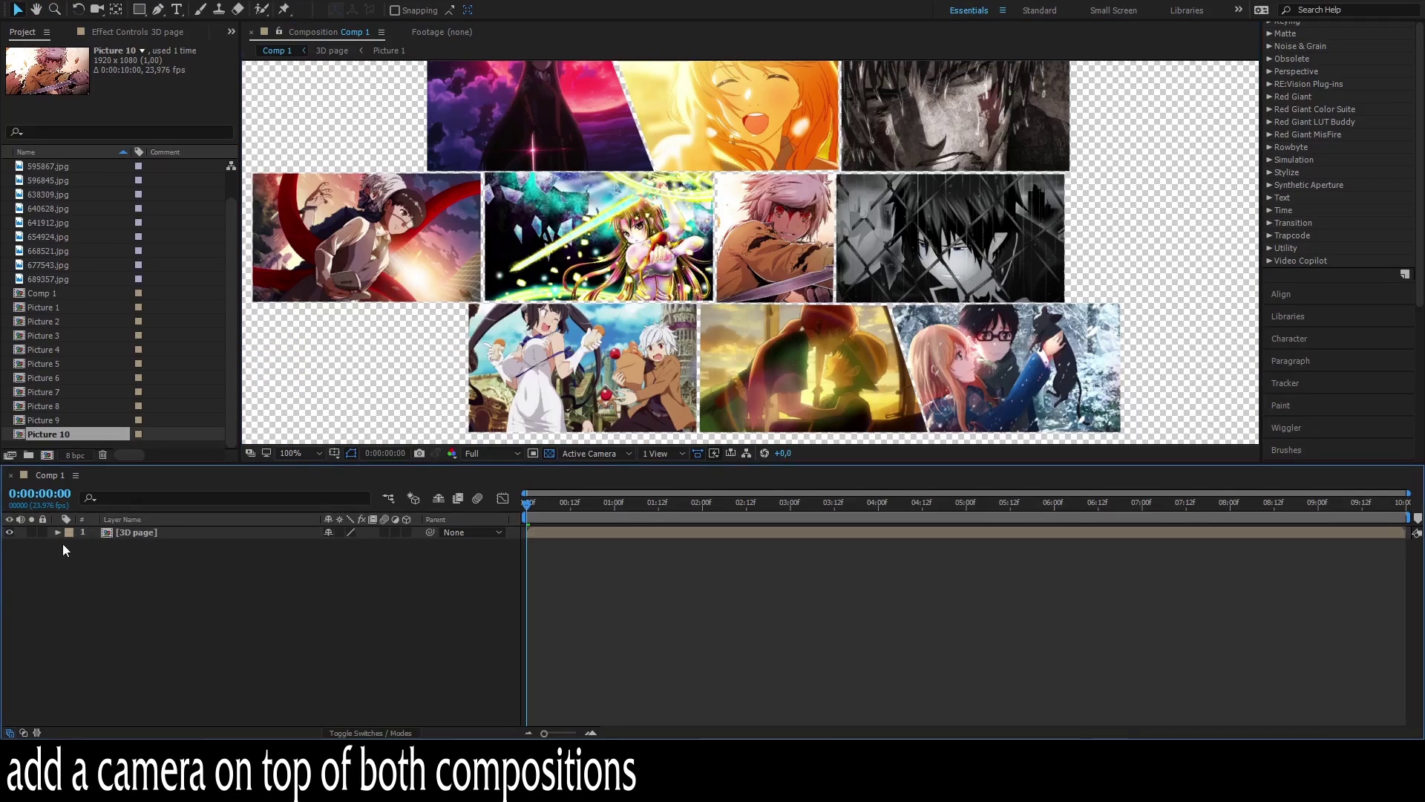
{"action": "right_click", "coordinate": [109, 601]}
{"action": "left_click", "coordinate": [334, 519]}
{"action": "double_click", "coordinate": [600, 537]}
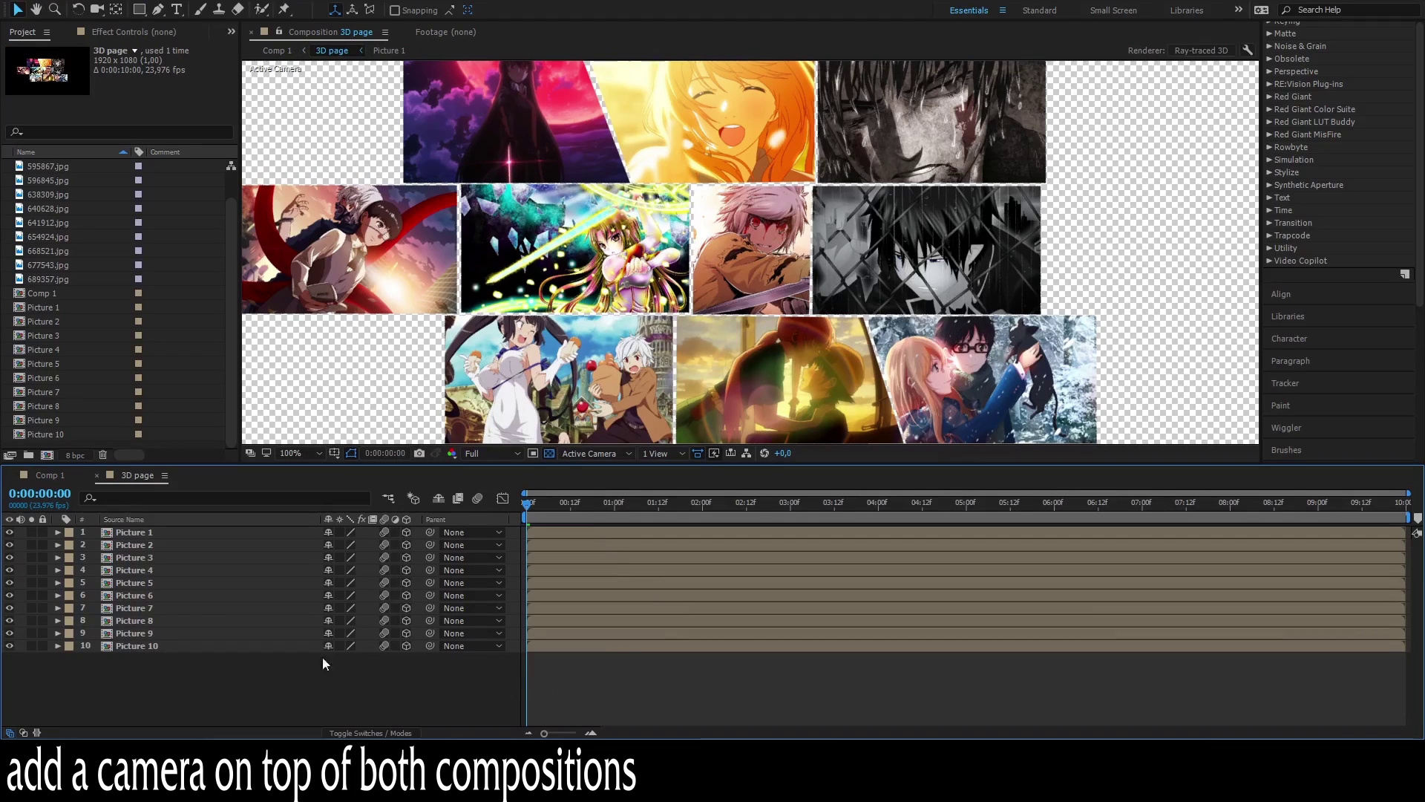
{"action": "right_click", "coordinate": [252, 524]}
{"action": "mouse_move", "coordinate": [371, 528]}
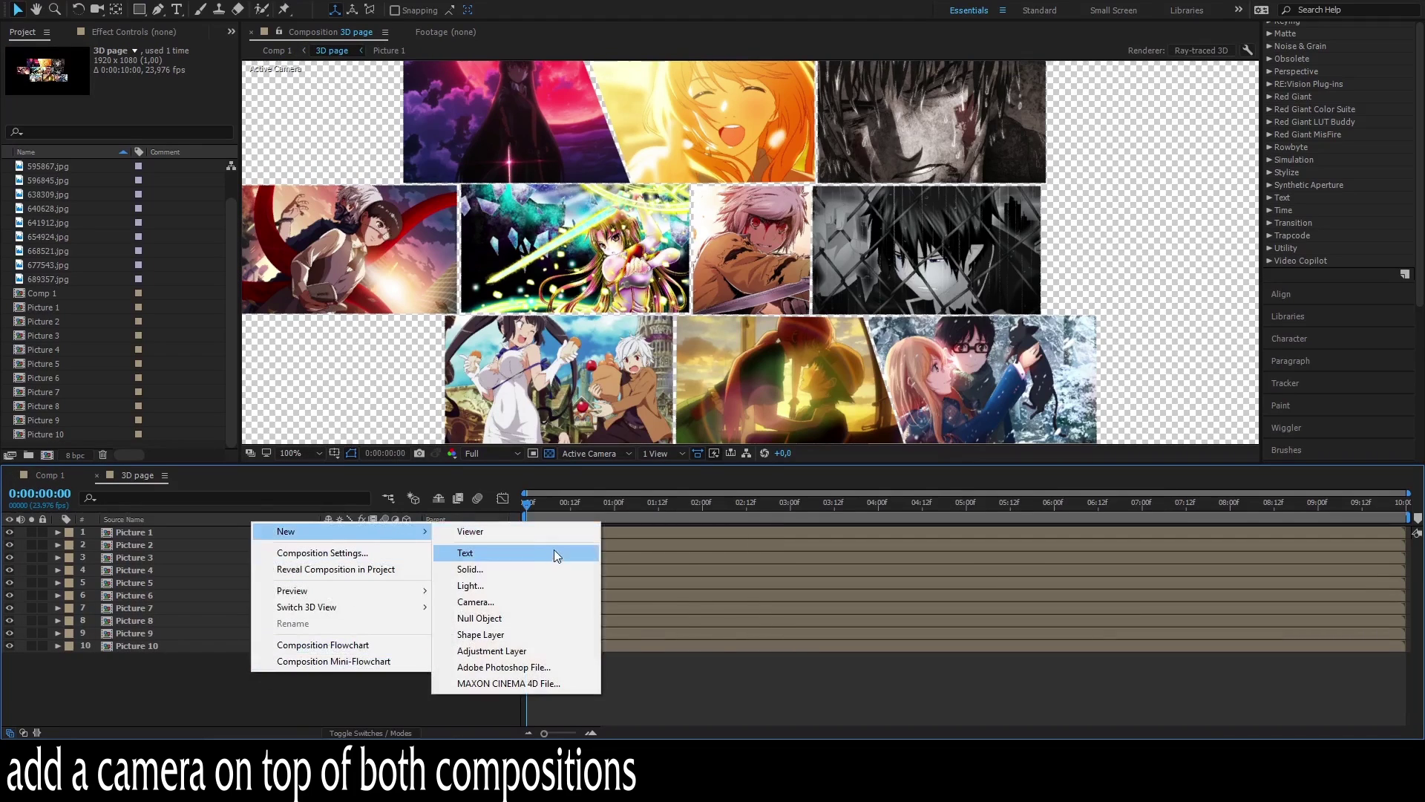
{"action": "left_click", "coordinate": [542, 602]}
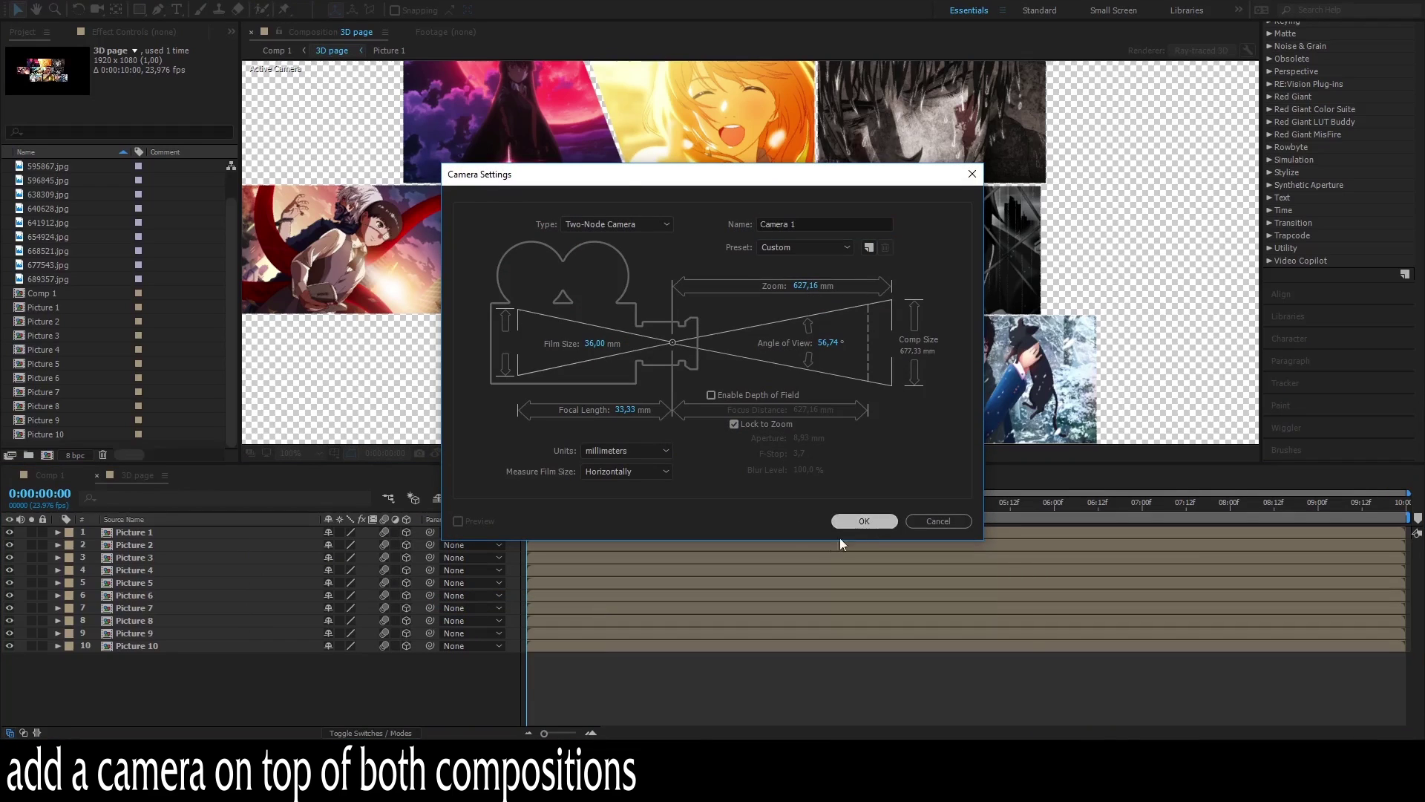
{"action": "left_click", "coordinate": [854, 521]}
- Add a camera named Center Camera in Comp 1 and dismiss the 2D-layers warning
{"action": "scroll", "coordinate": [687, 360], "scroll_direction": "down", "scroll_amount": 2}
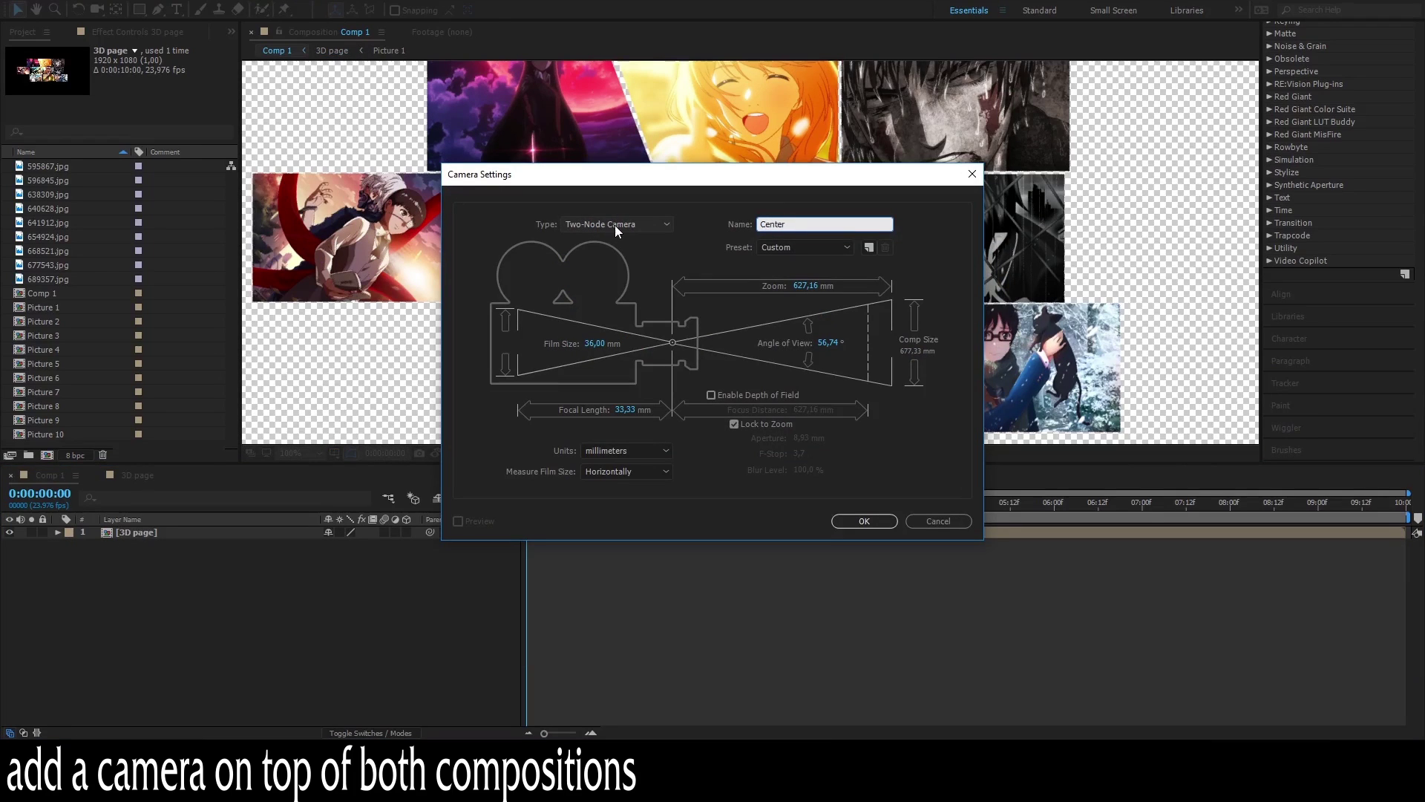
{"action": "type", "text": "Ca"}
{"action": "type", "text": "mera"}
{"action": "key", "text": "Return"}
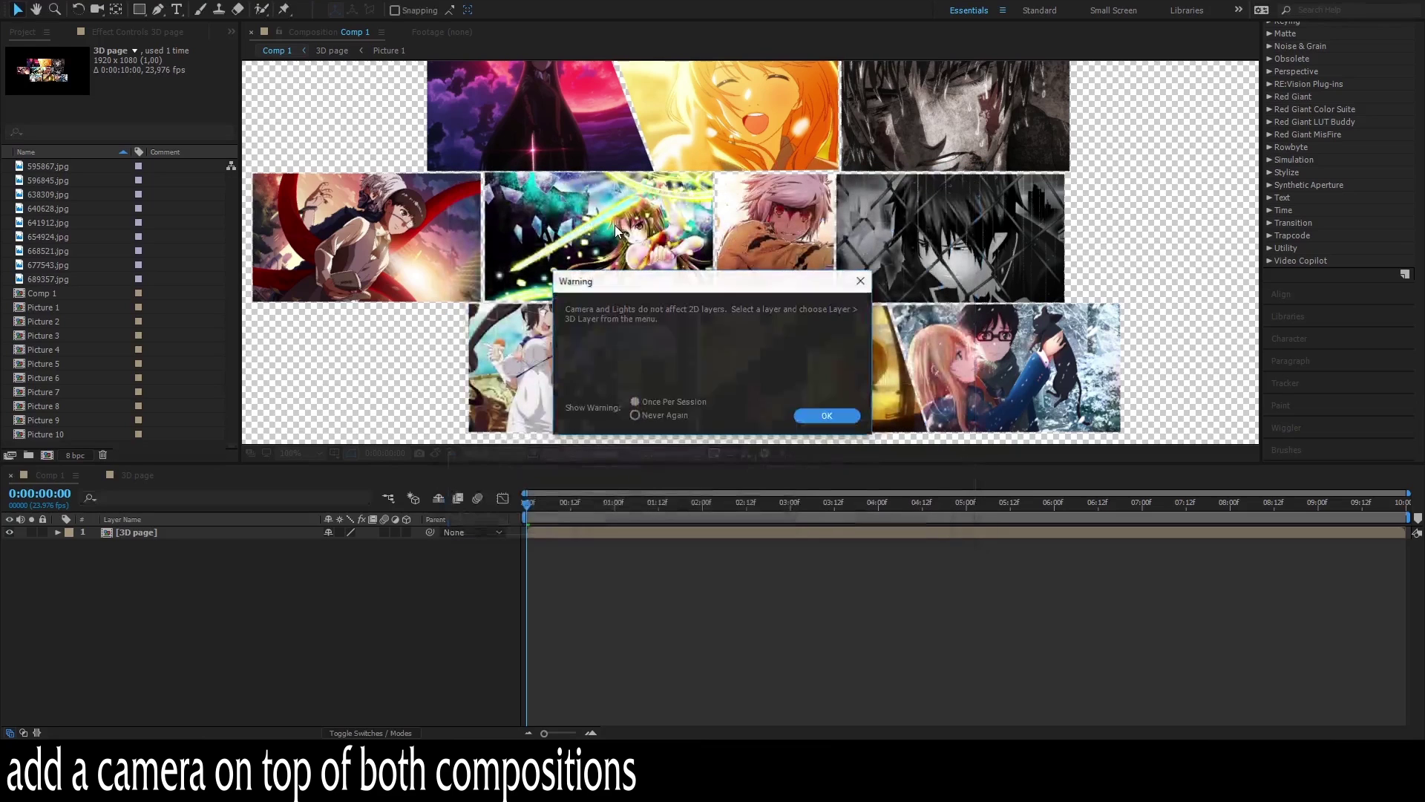
{"action": "left_click", "coordinate": [827, 416]}
- Add three null objects named 'Postion x and y', 'Scale' and '[3D]'
{"action": "right_click", "coordinate": [327, 585]}
{"action": "mouse_move", "coordinate": [416, 593]}
{"action": "left_click", "coordinate": [557, 680]}
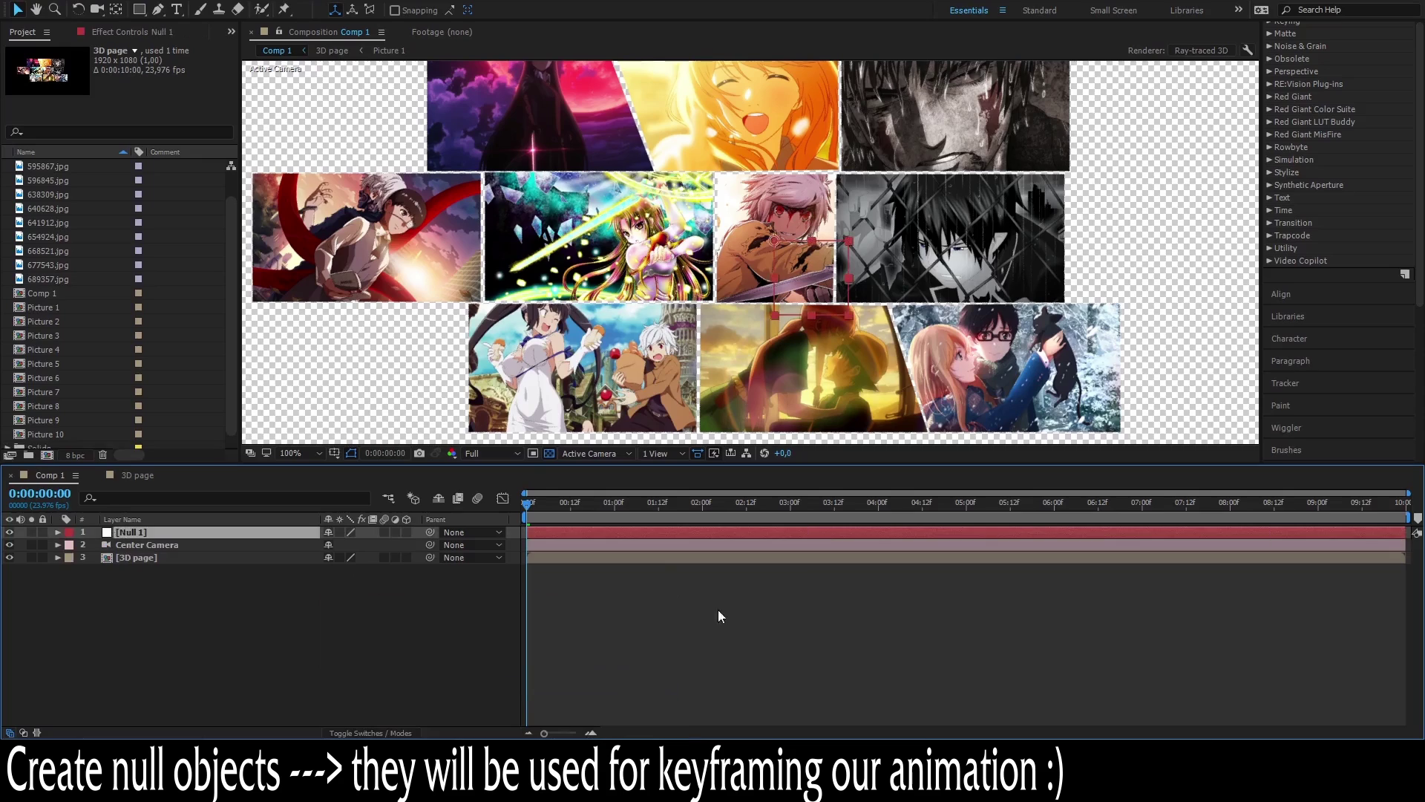
{"action": "key", "text": "Return"}
{"action": "type", "text": "Postion x and y"}
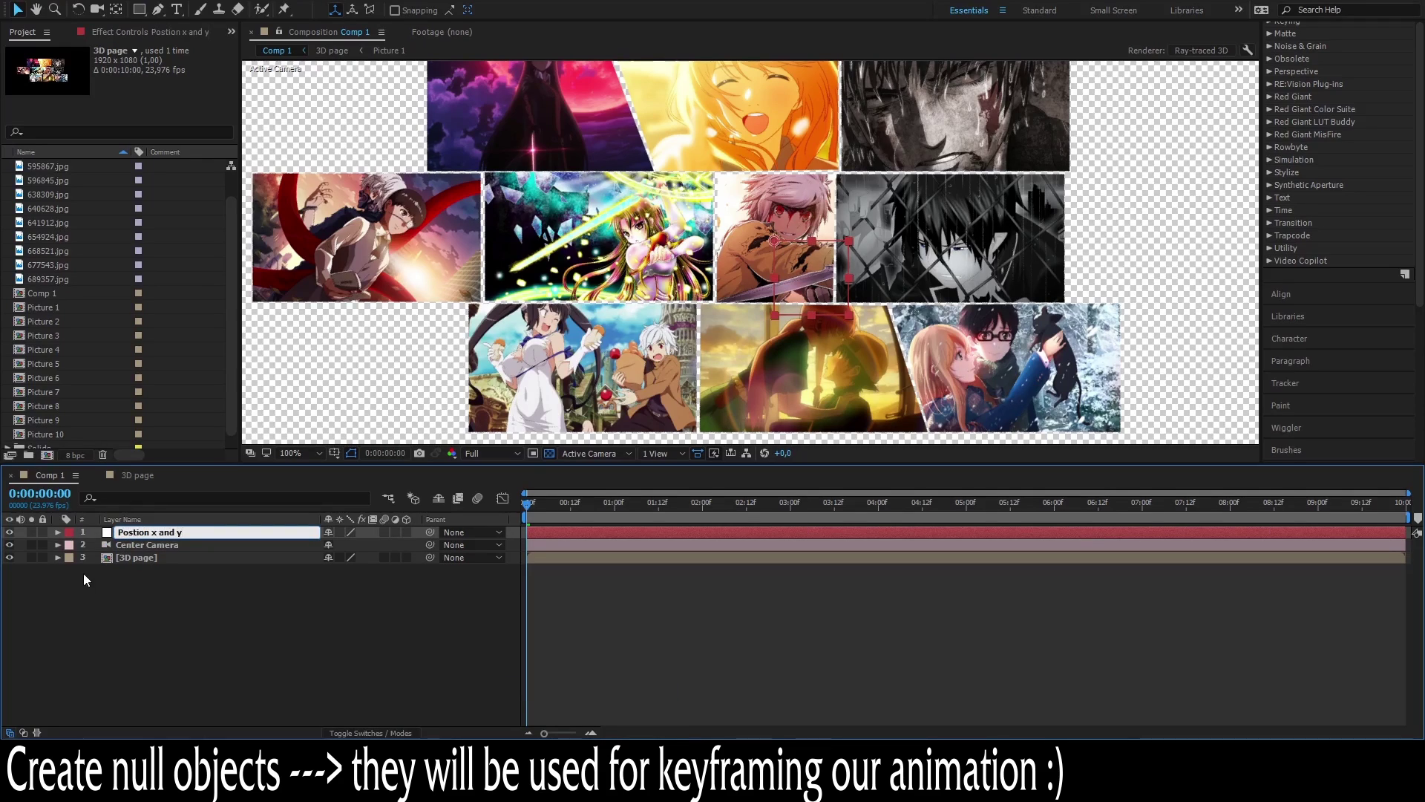
{"action": "key", "text": "Return"}
{"action": "right_click", "coordinate": [163, 573]}
{"action": "mouse_move", "coordinate": [327, 479]}
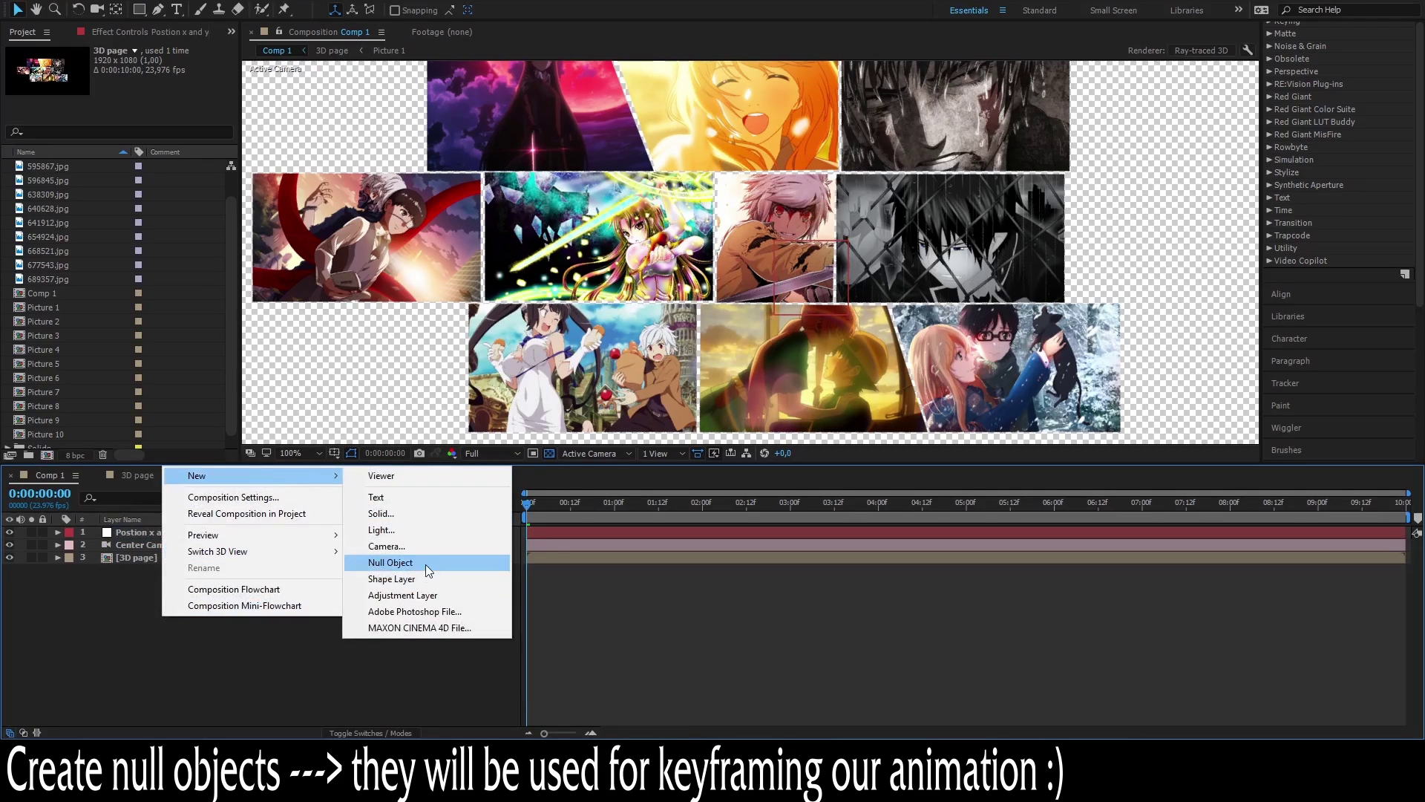
{"action": "left_click", "coordinate": [427, 560]}
{"action": "key", "text": "Return"}
{"action": "key", "text": "BackSpace"}
{"action": "key", "text": "BackSpace"}
{"action": "key", "text": "BackSpace"}
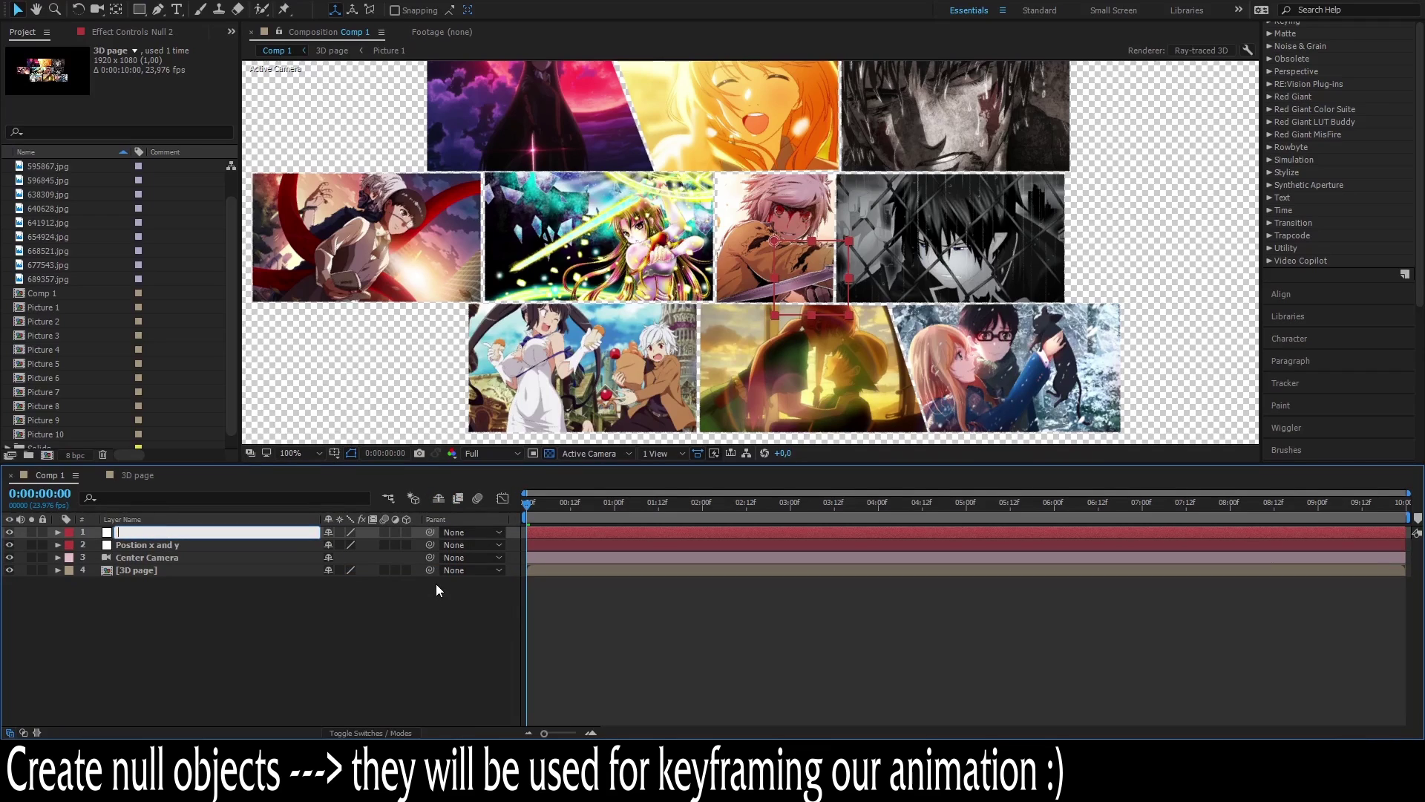
{"action": "type", "text": "Scale"}
{"action": "key", "text": "Return"}
{"action": "right_click", "coordinate": [353, 628]}
{"action": "mouse_move", "coordinate": [478, 493]}
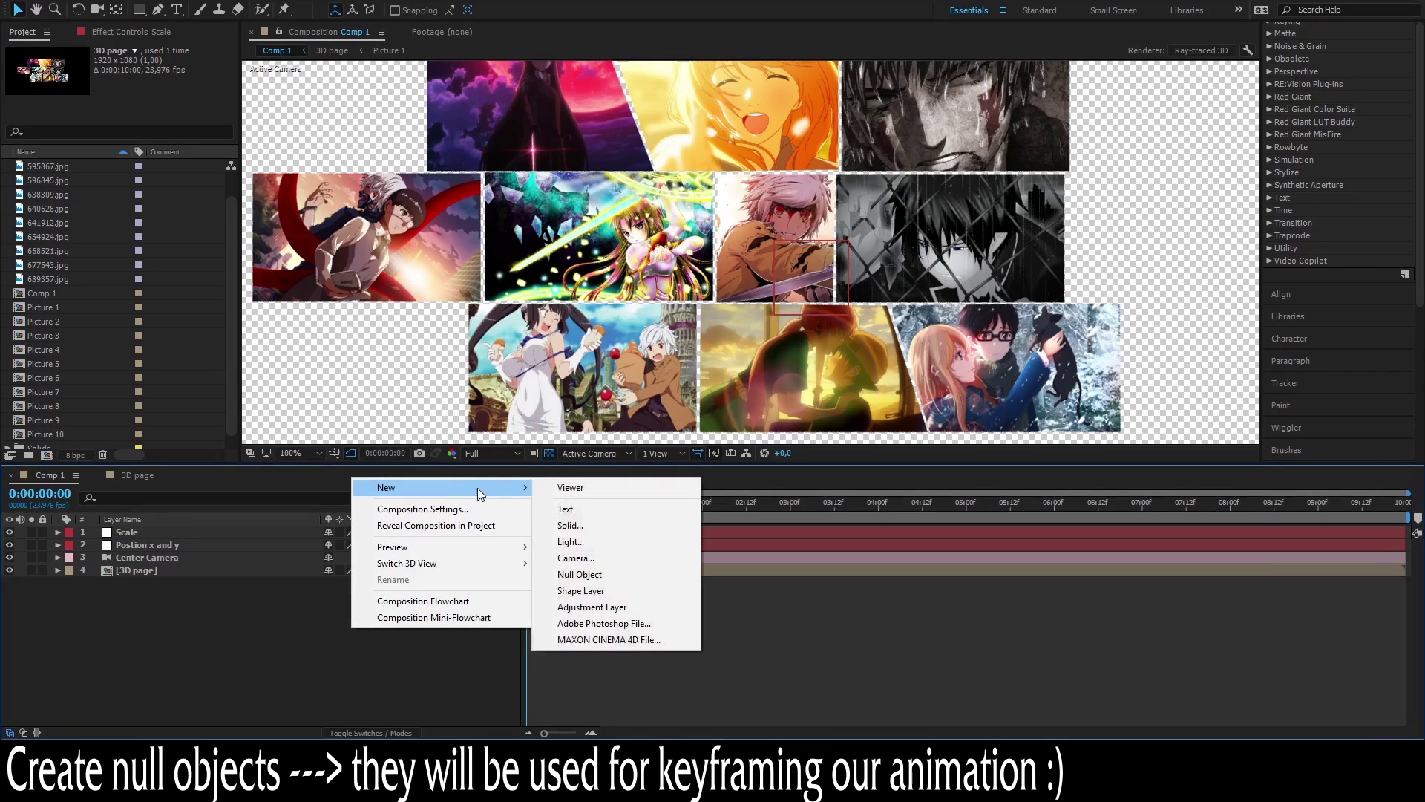
{"action": "left_click", "coordinate": [583, 574]}
{"action": "key", "text": "Return"}
{"action": "type", "text": "[3D"}
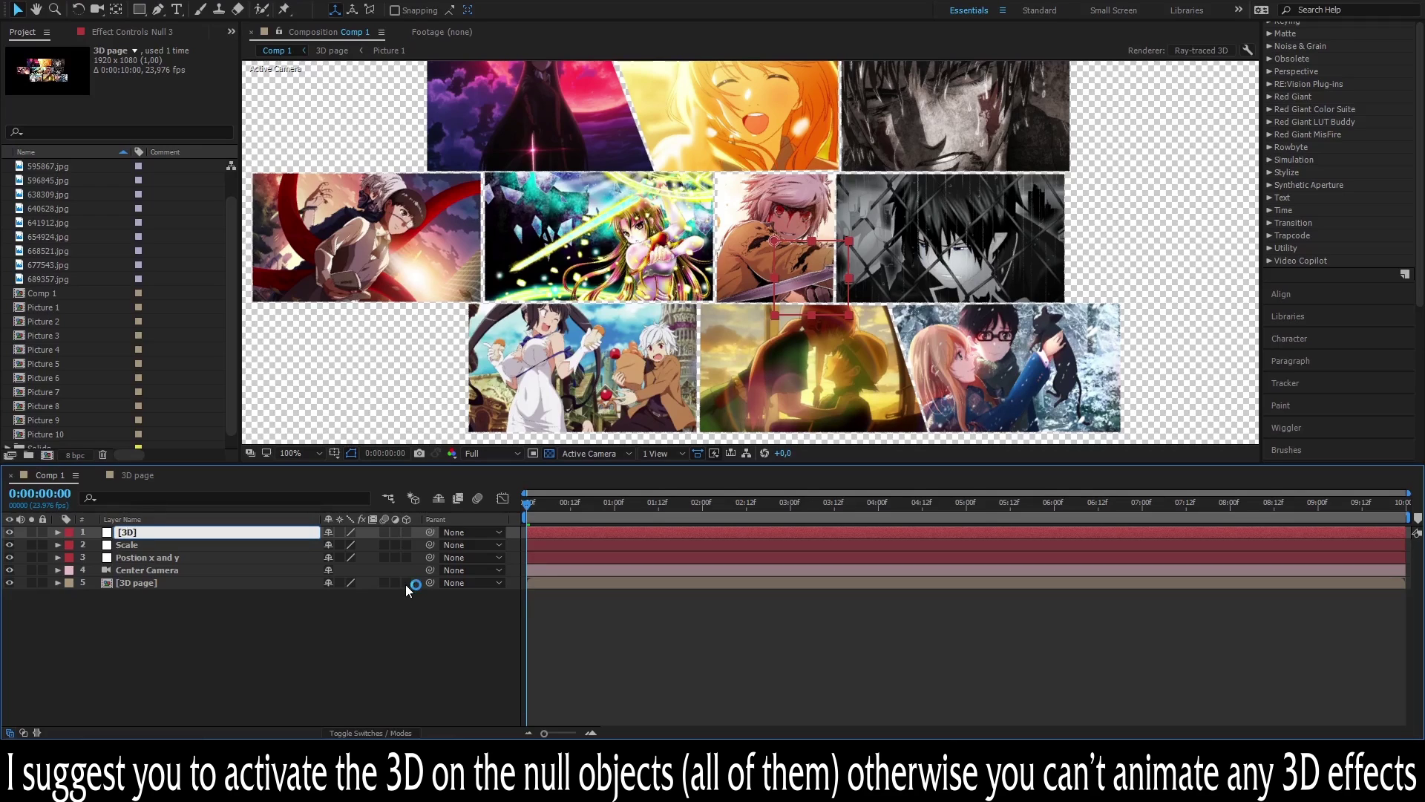
{"action": "type", "text": "]"}
{"action": "key", "text": "Return"}
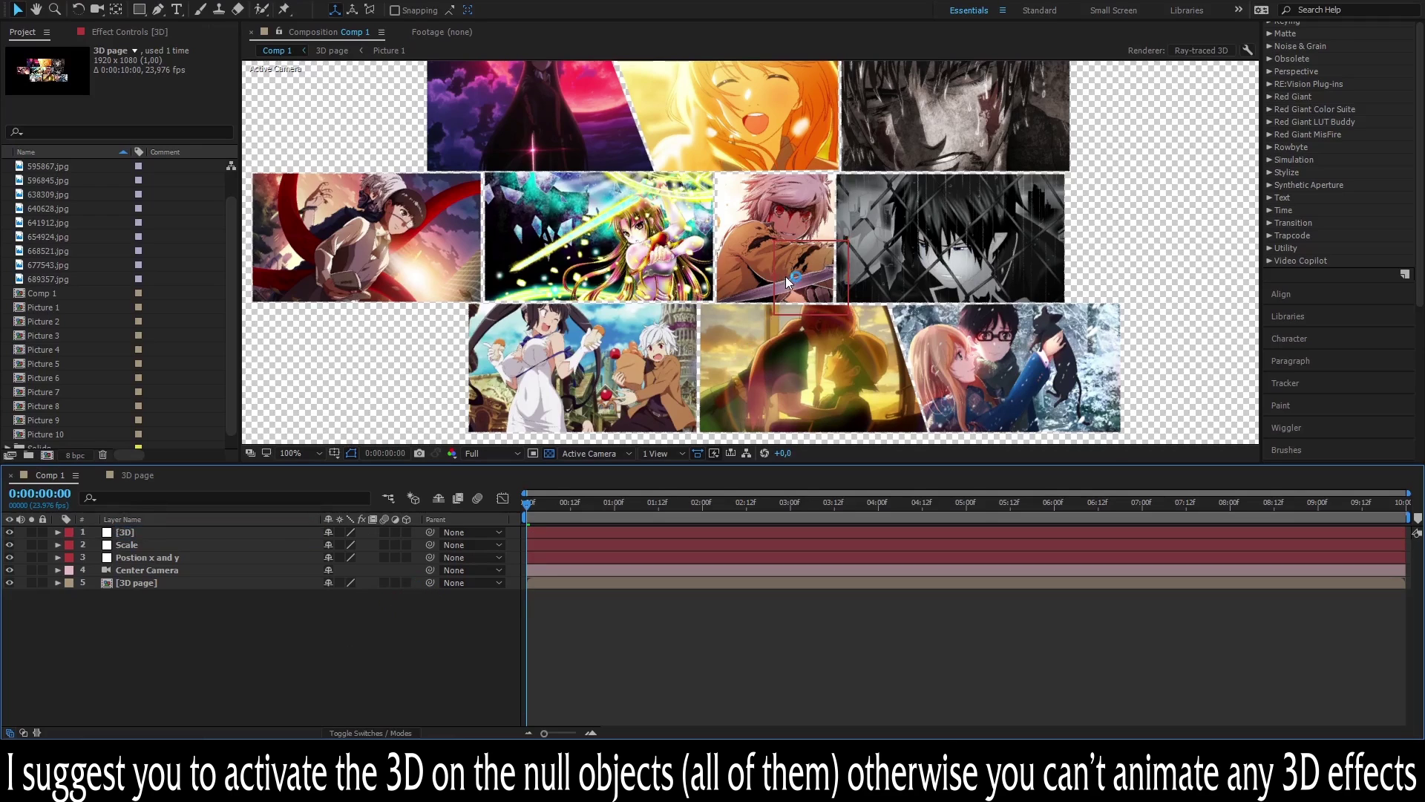
- Create a black solid layer as the background
{"action": "key", "text": "comma"}
{"action": "right_click", "coordinate": [271, 511]}
{"action": "left_click", "coordinate": [434, 558]}
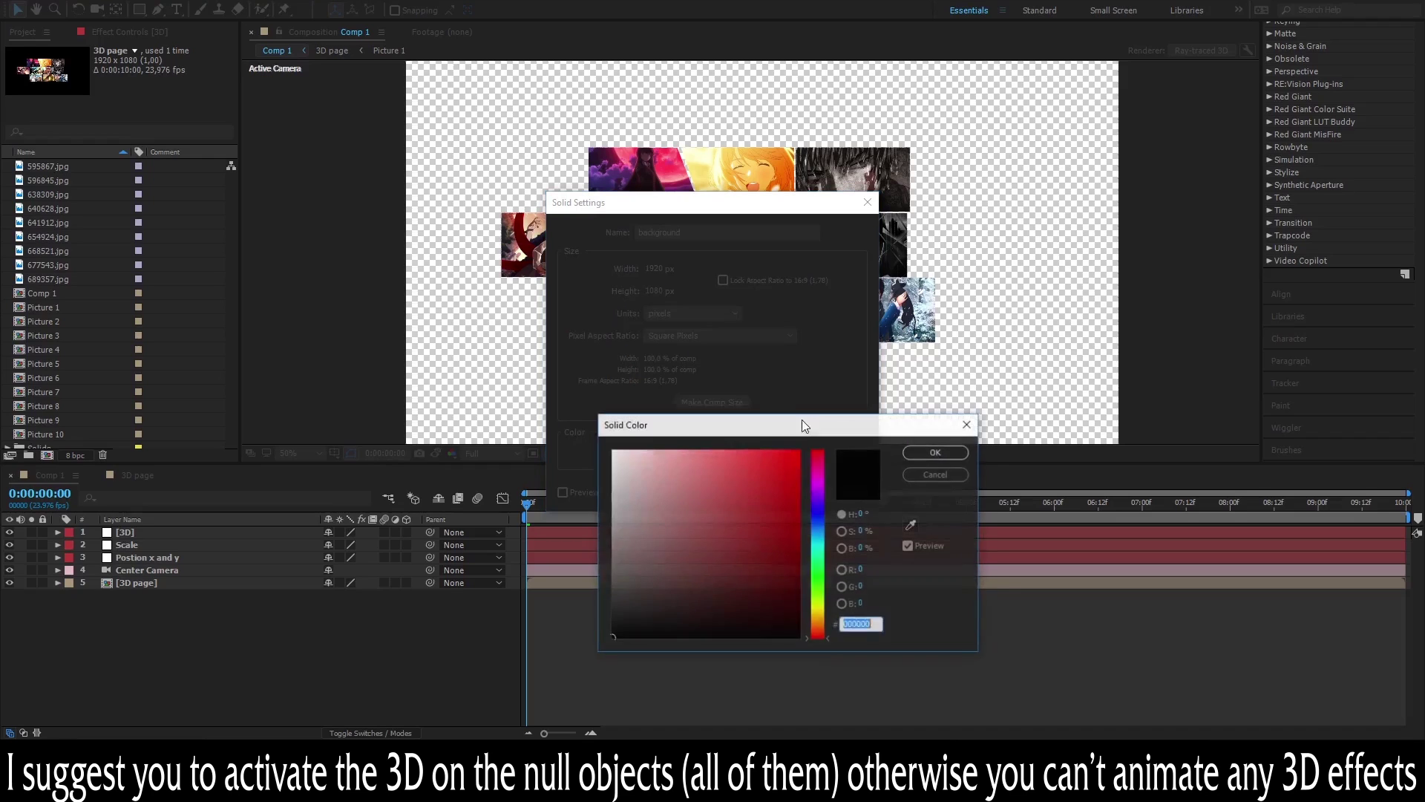
{"action": "left_click_drag", "start_coordinate": [669, 596], "coordinate": [668, 639]}
{"action": "left_click", "coordinate": [937, 452]}
{"action": "left_click", "coordinate": [788, 492]}
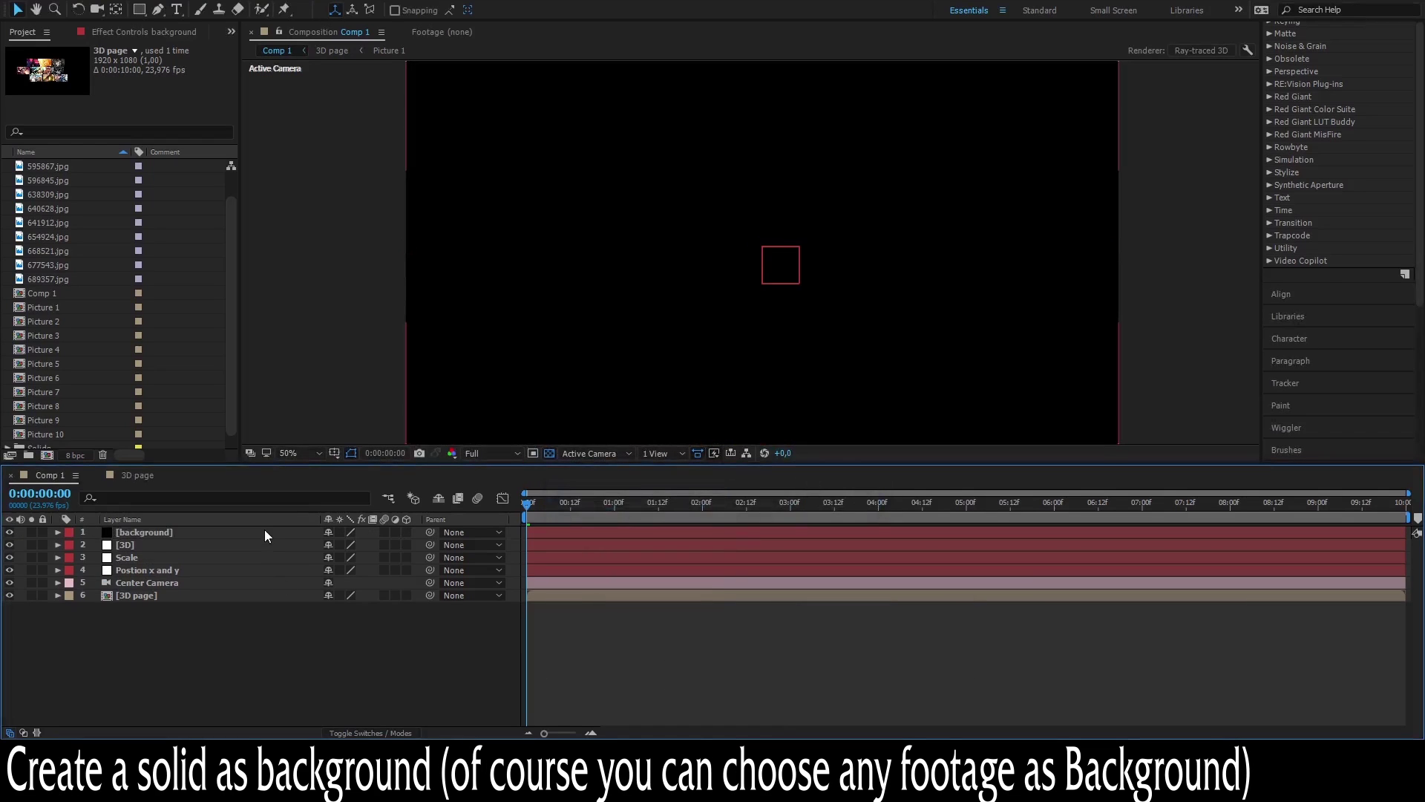
{"action": "key", "text": "period"}
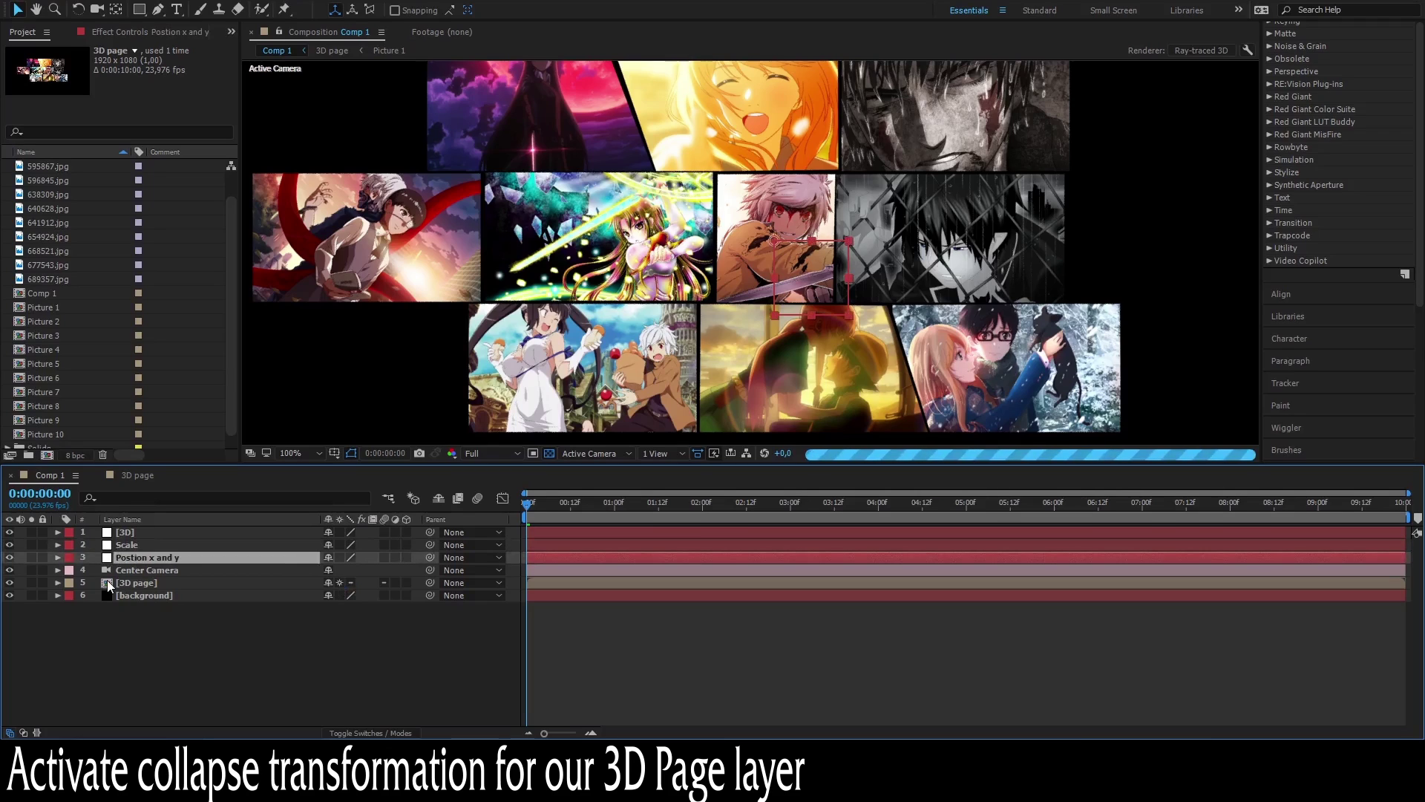
- Reveal the nulls' scale and position, adjust the Scale null's scale, and parent it to 3D
{"action": "key", "text": "u"}
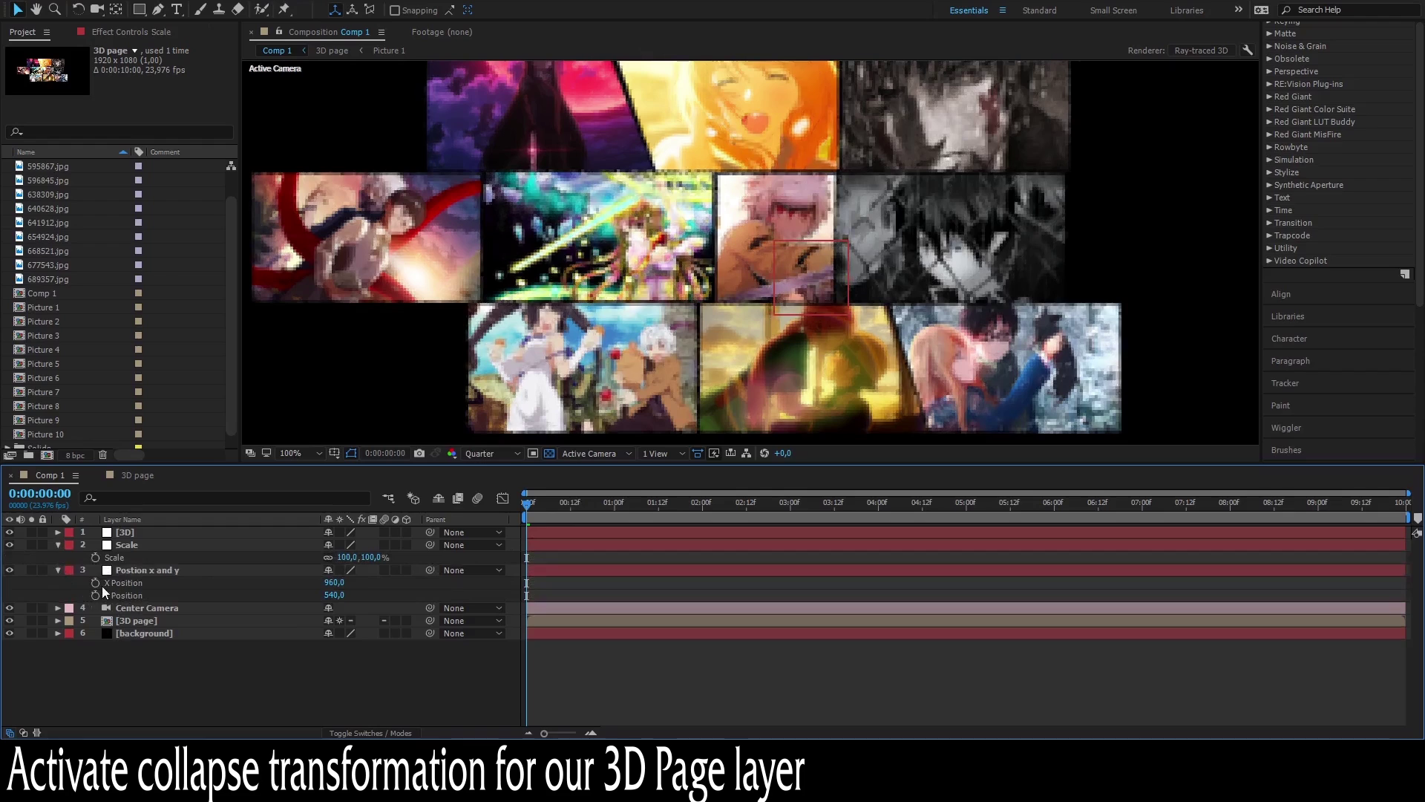
{"action": "mouse_move", "coordinate": [347, 557]}
{"action": "left_mouse_down"}
{"action": "mouse_move", "coordinate": [443, 539]}
{"action": "mouse_move", "coordinate": [345, 563]}
{"action": "left_mouse_up"}
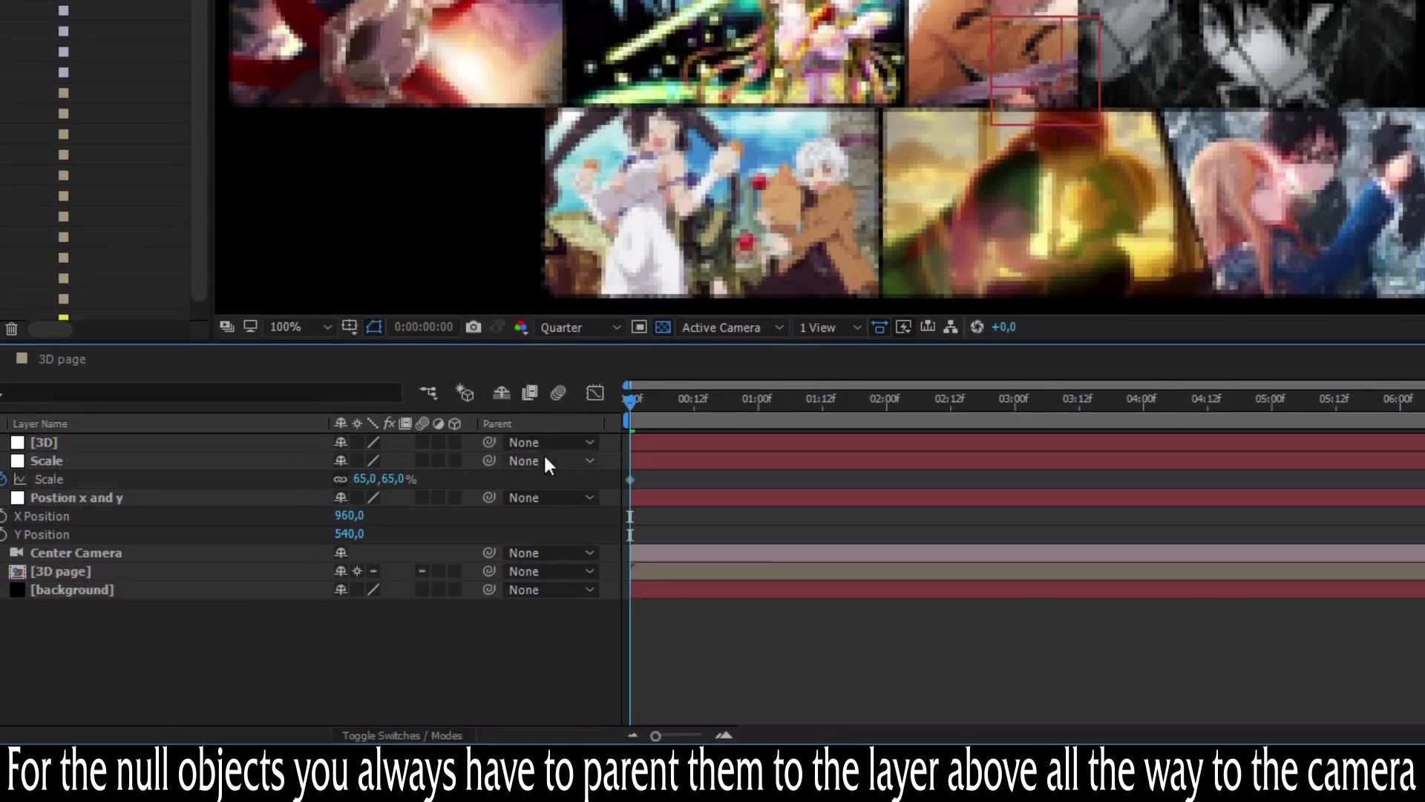
{"action": "left_click", "coordinate": [468, 545]}
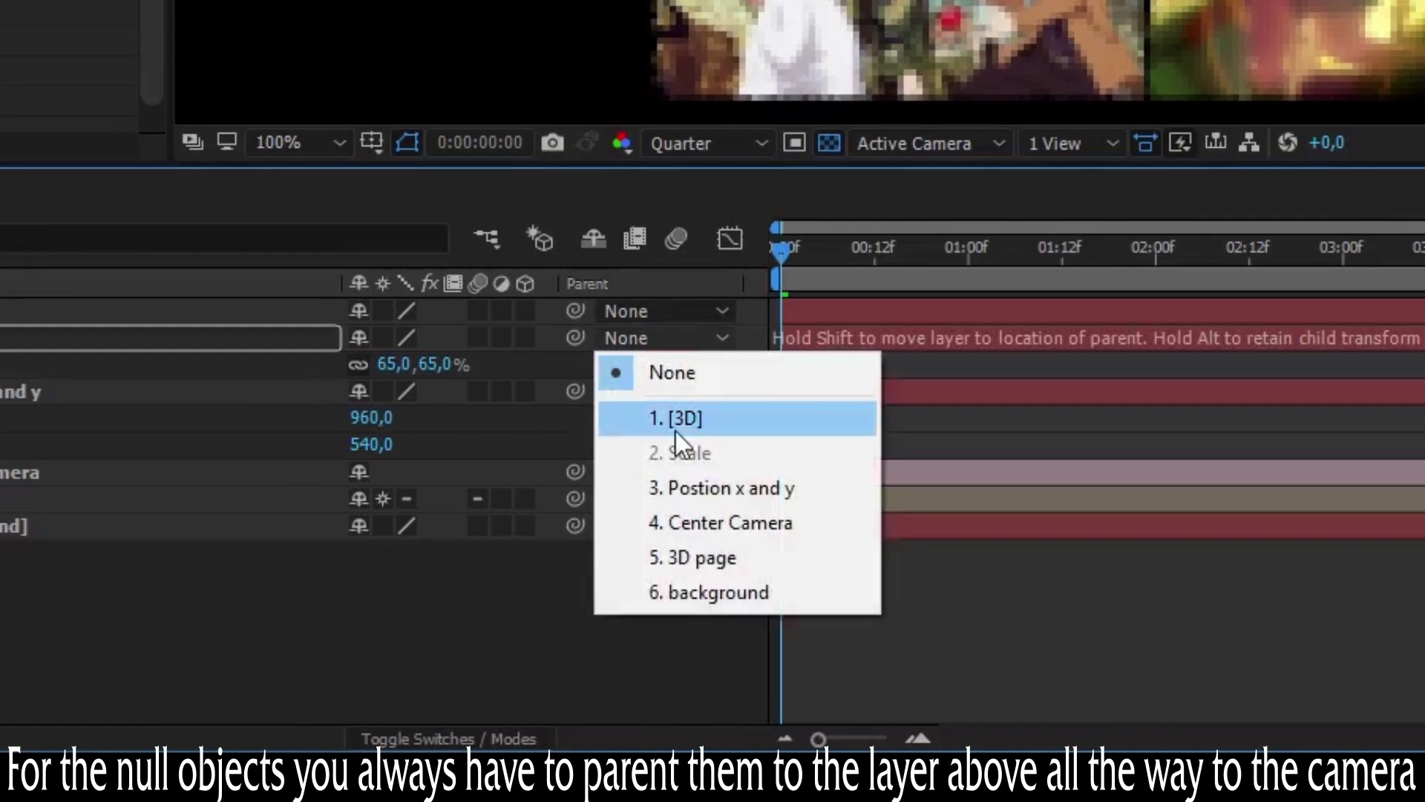
{"action": "left_click", "coordinate": [635, 437]}
- Parent Postion x and y to the Scale null and Center Camera to Postion x and y
{"action": "left_click", "coordinate": [679, 391]}
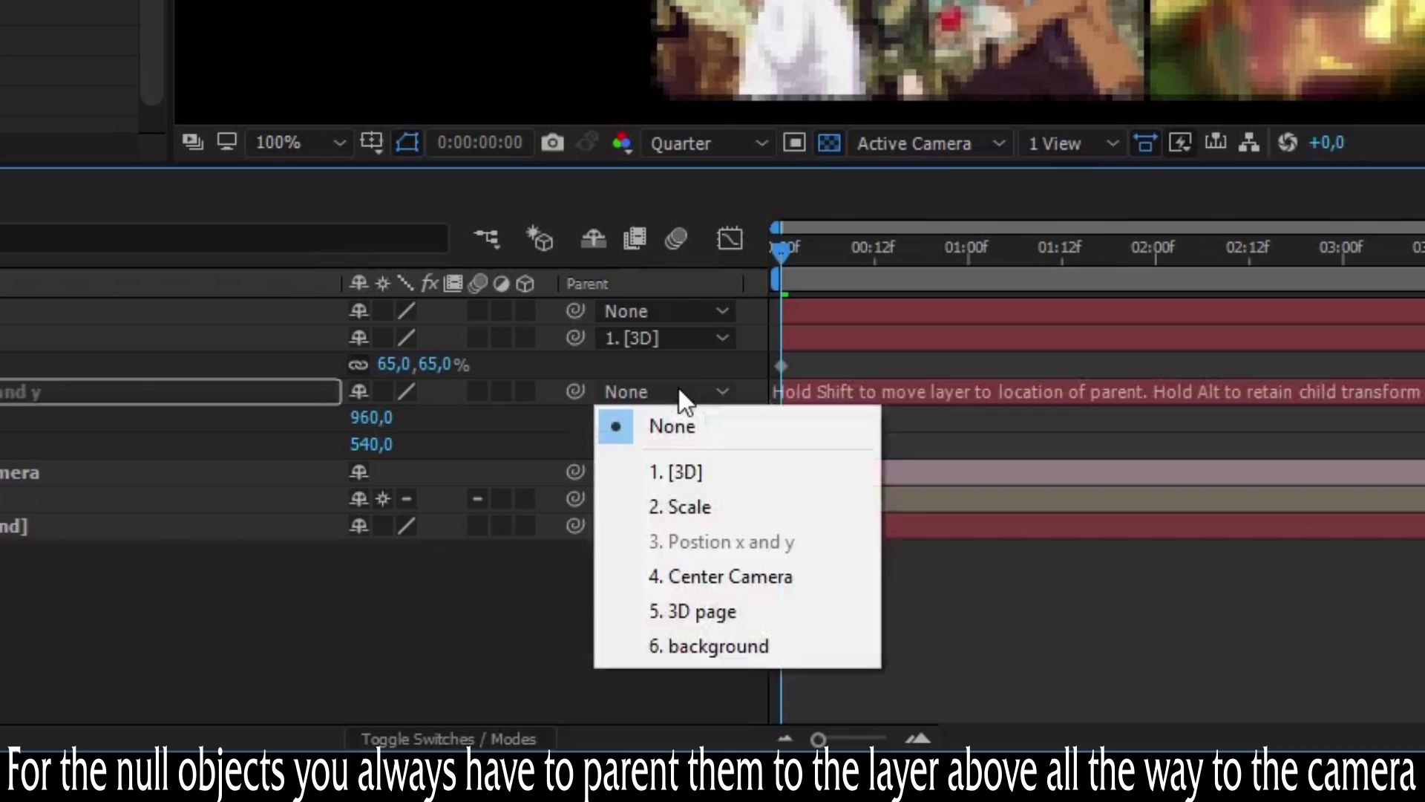
{"action": "left_click", "coordinate": [679, 502]}
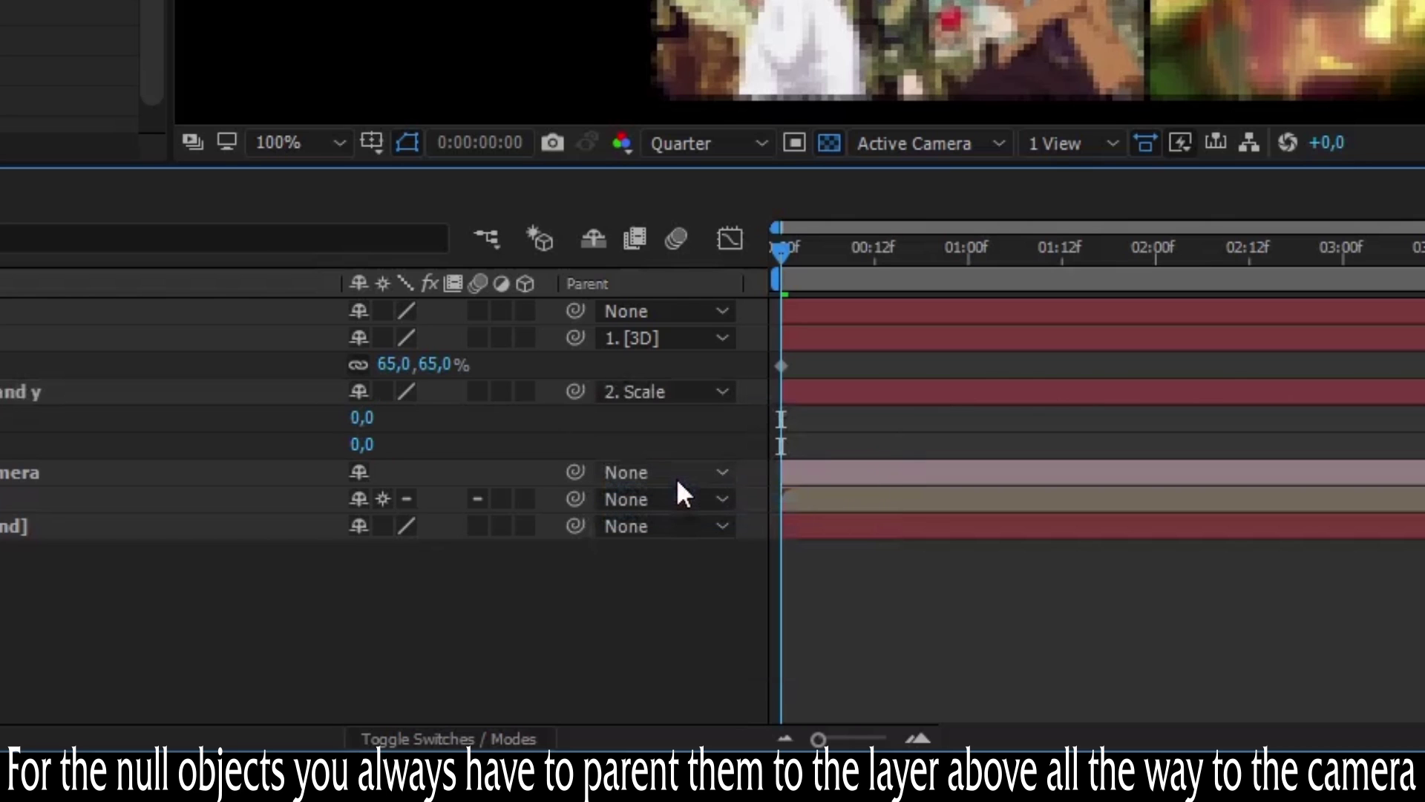
{"action": "left_click", "coordinate": [675, 471]}
{"action": "left_click", "coordinate": [695, 625]}
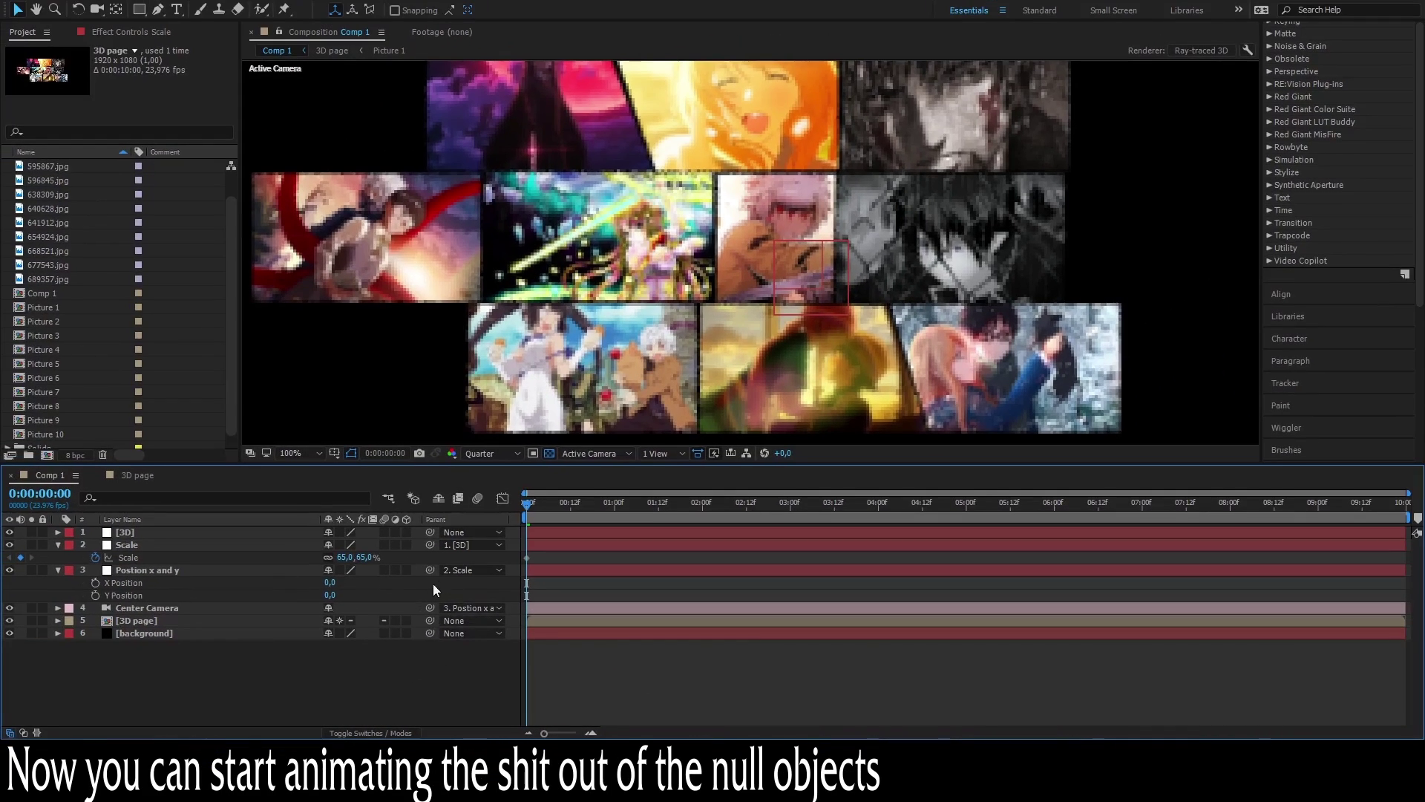
- Keyframe the zoom and sweep: scale up to 13% and X Position to -2306 by 7:16
{"action": "left_click_drag", "start_coordinate": [382, 557], "coordinate": [324, 573]}
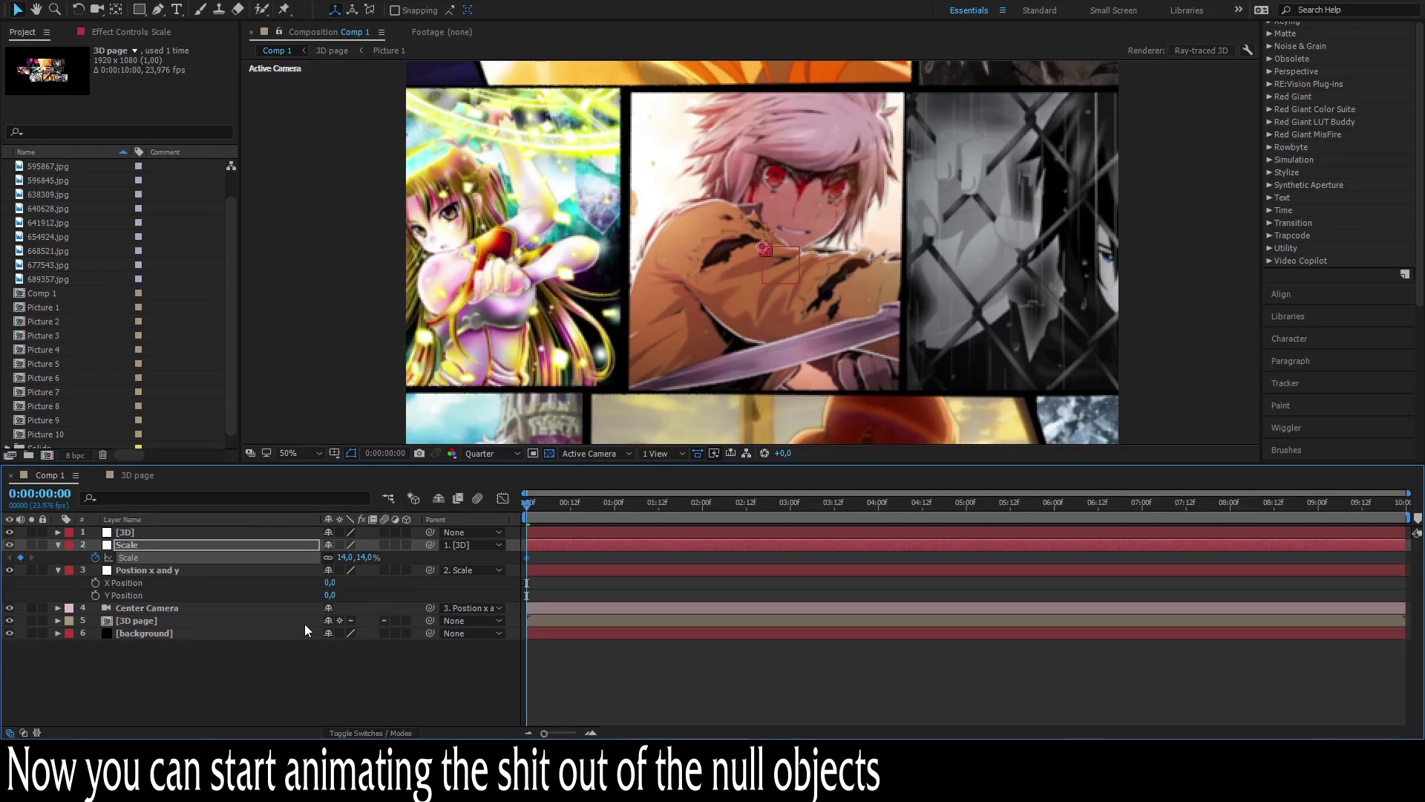
{"action": "mouse_move", "coordinate": [329, 582]}
{"action": "left_mouse_down"}
{"action": "mouse_move", "coordinate": [386, 582]}
{"action": "mouse_move", "coordinate": [327, 557]}
{"action": "mouse_move", "coordinate": [643, 683]}
{"action": "left_mouse_up"}
{"action": "left_click", "coordinate": [136, 620]}
{"action": "left_click_drag", "start_coordinate": [528, 675], "coordinate": [838, 653]}
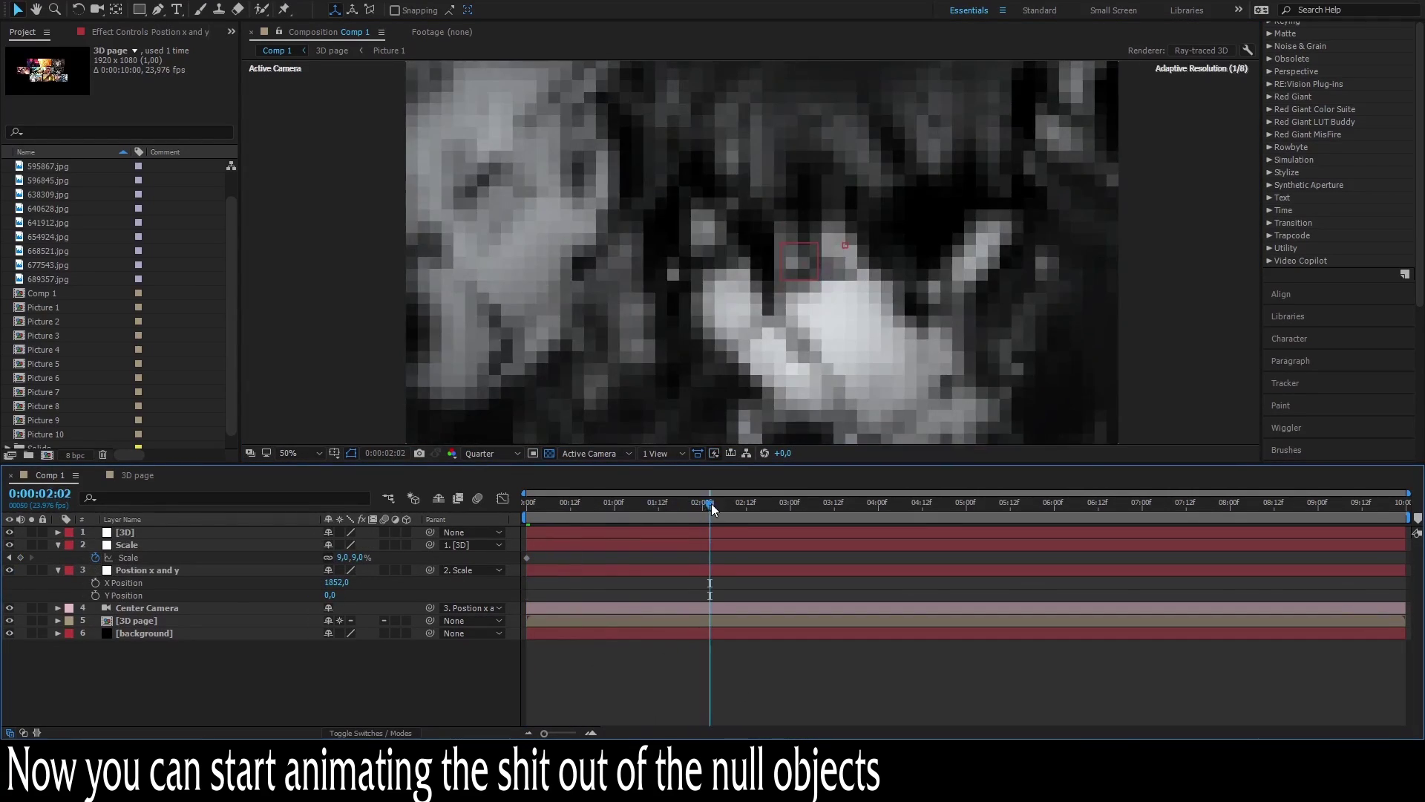
{"action": "mouse_move", "coordinate": [344, 557]}
{"action": "left_mouse_down"}
{"action": "mouse_move", "coordinate": [371, 556]}
{"action": "mouse_move", "coordinate": [223, 582]}
{"action": "left_mouse_up"}
{"action": "left_click_drag", "start_coordinate": [838, 503], "coordinate": [1201, 503]}
- Ease the keyframes, preview the camera move, and inspect the Scale keyframe at 7:07 in the value graph
{"action": "left_click", "coordinate": [95, 582]}
{"action": "key", "text": "shift+F3"}
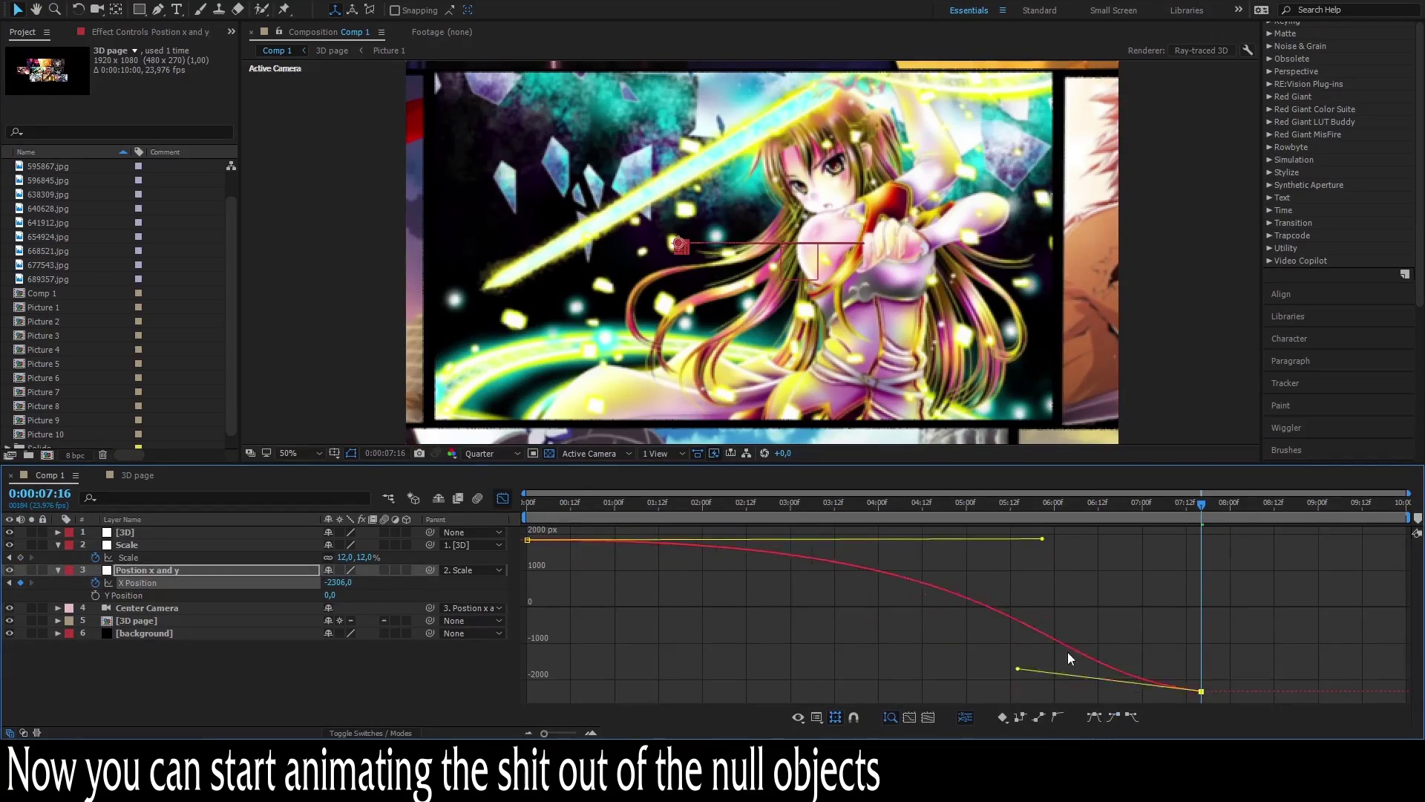
{"action": "key", "text": "shift+F3"}
{"action": "left_click", "coordinate": [1252, 550]}
{"action": "key", "text": "space"}
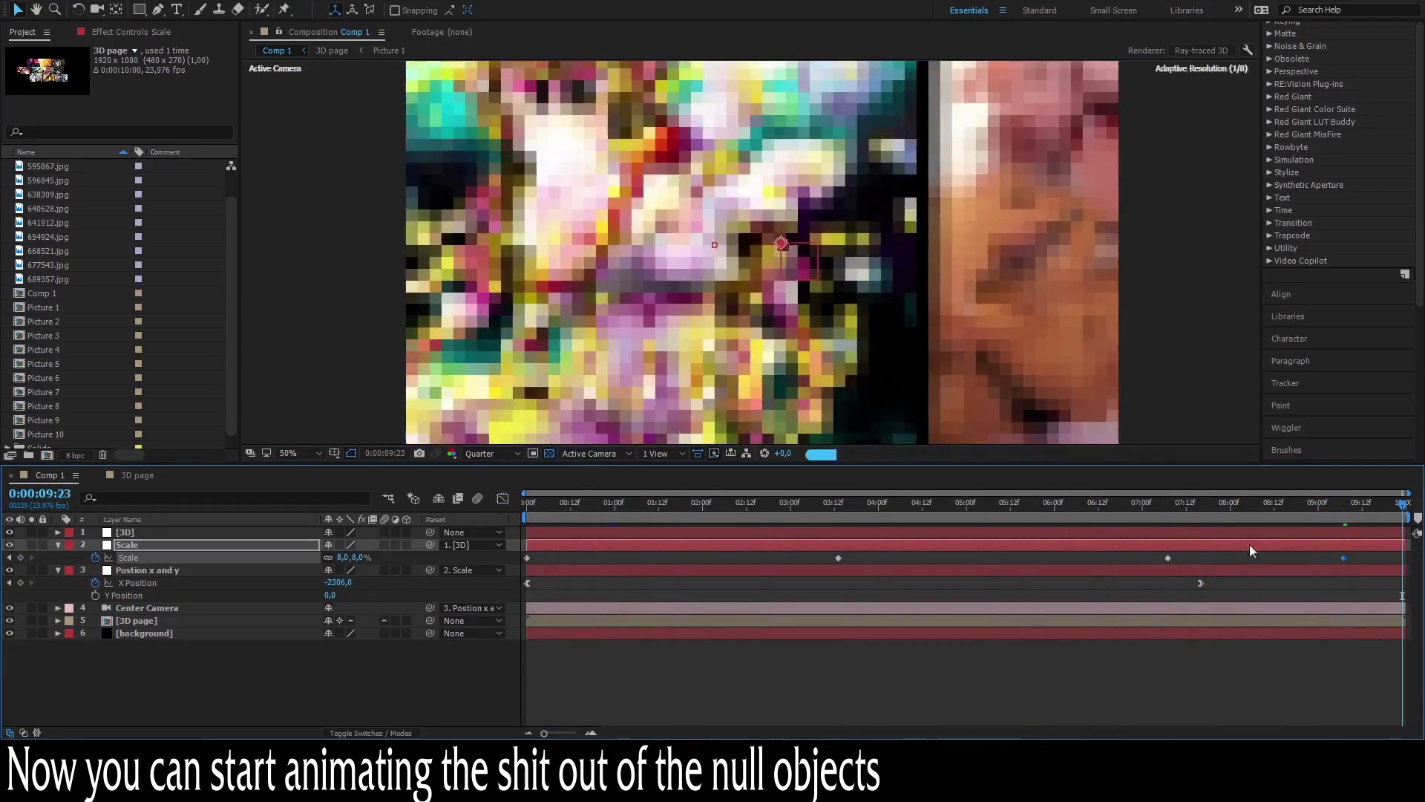
{"action": "left_click", "coordinate": [1166, 503]}
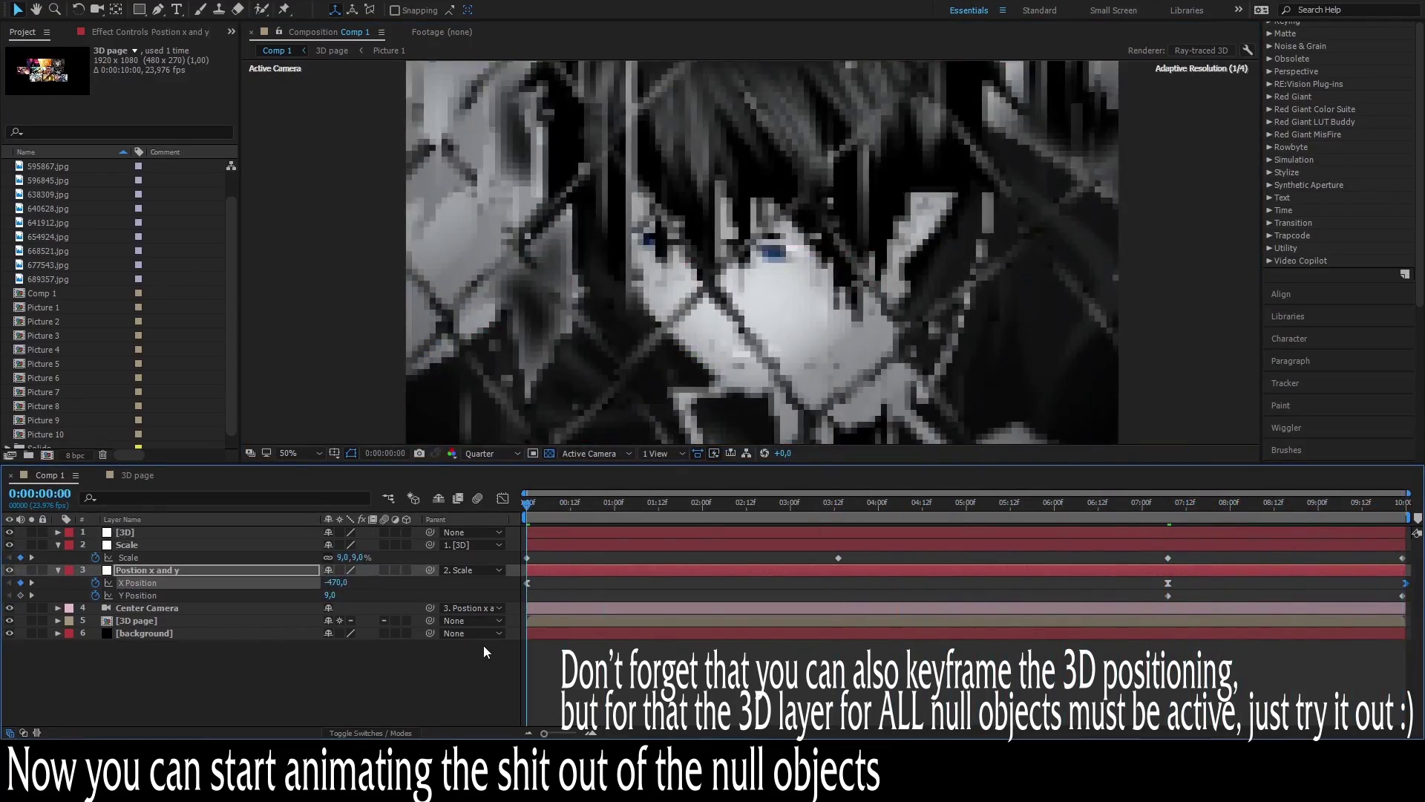
{"action": "key", "text": "shift+F3"}
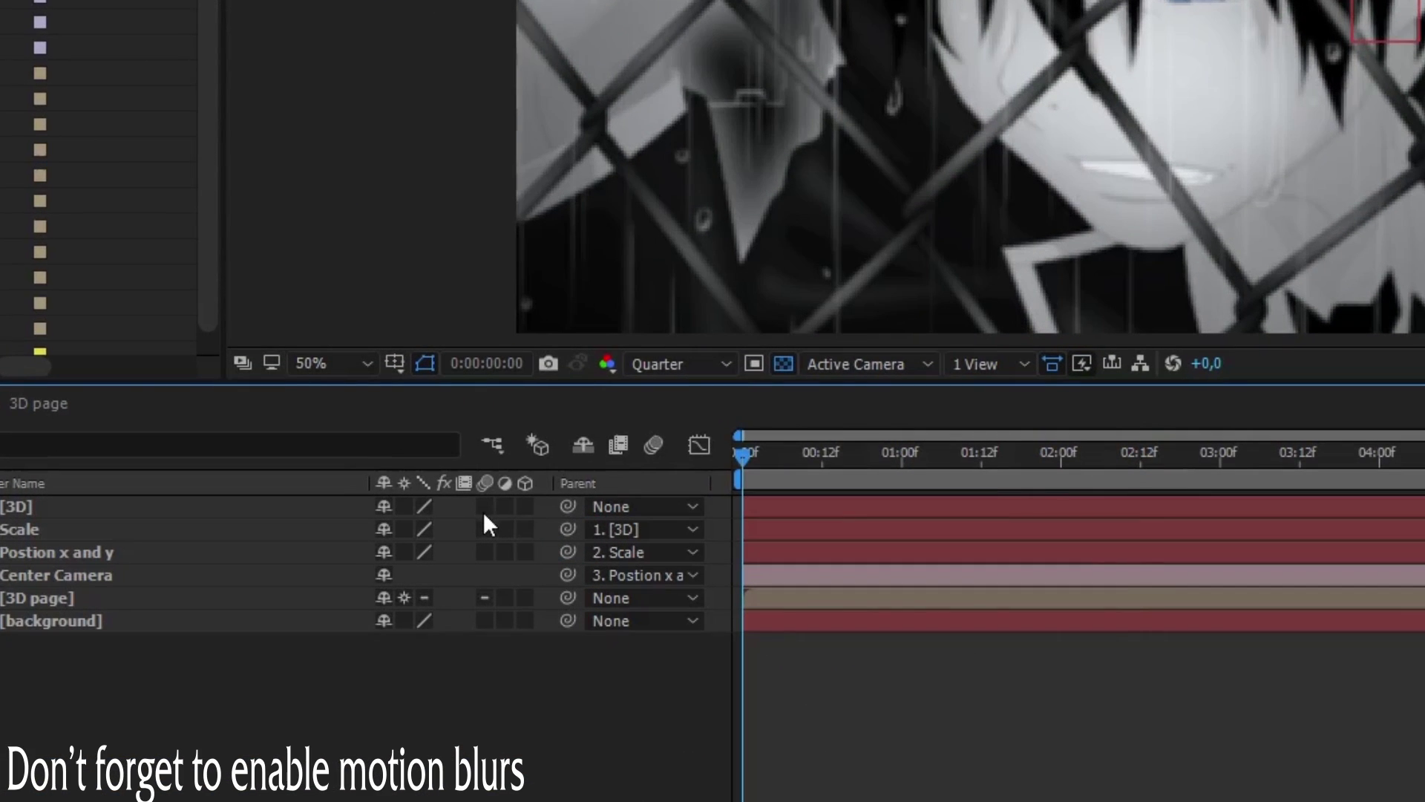
- Enable composition motion blur and check the Black Solid 1 flare layer's blending mode at 1:19
{"action": "left_click", "coordinate": [656, 448]}
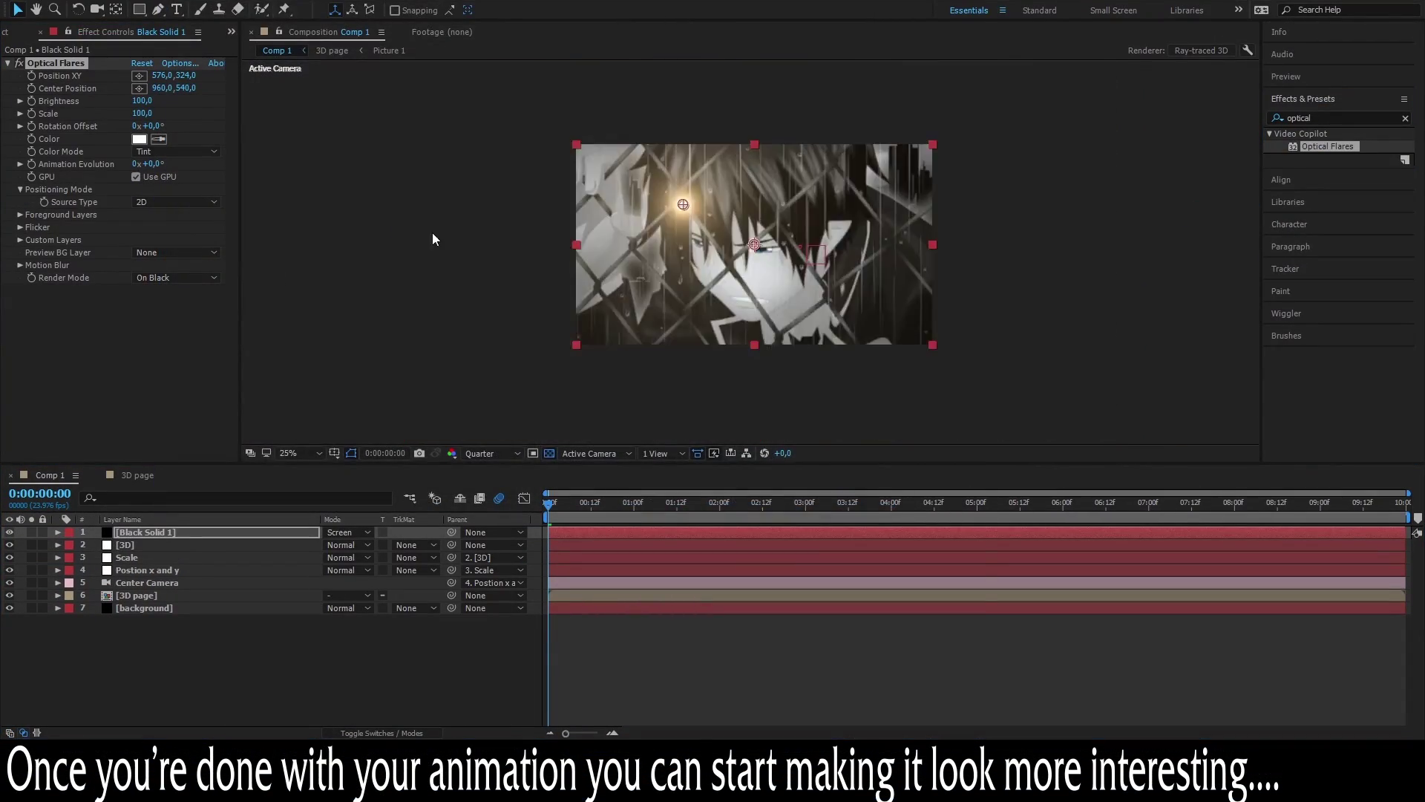
{"action": "left_click", "coordinate": [407, 734]}
{"action": "left_click", "coordinate": [406, 532]}
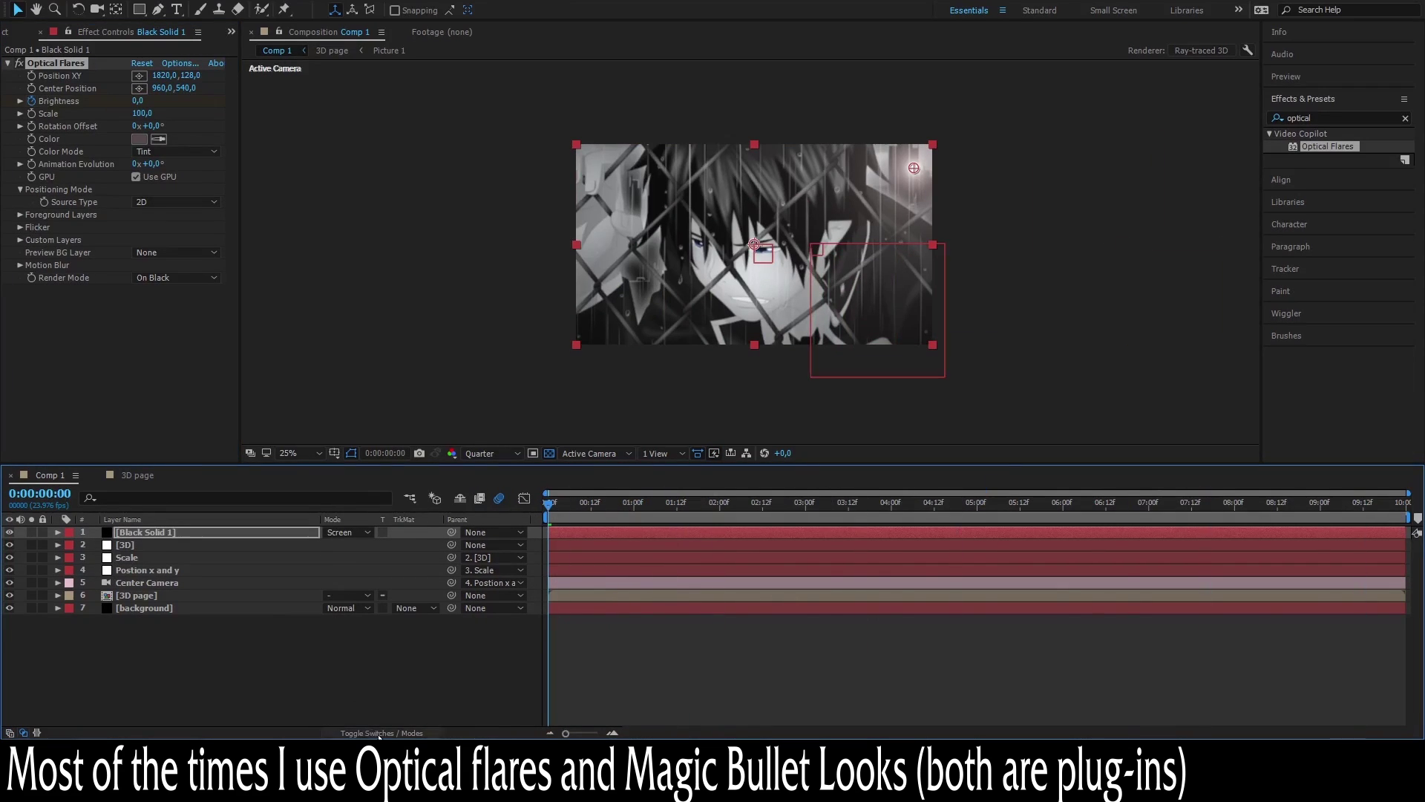
{"action": "left_click", "coordinate": [702, 503]}
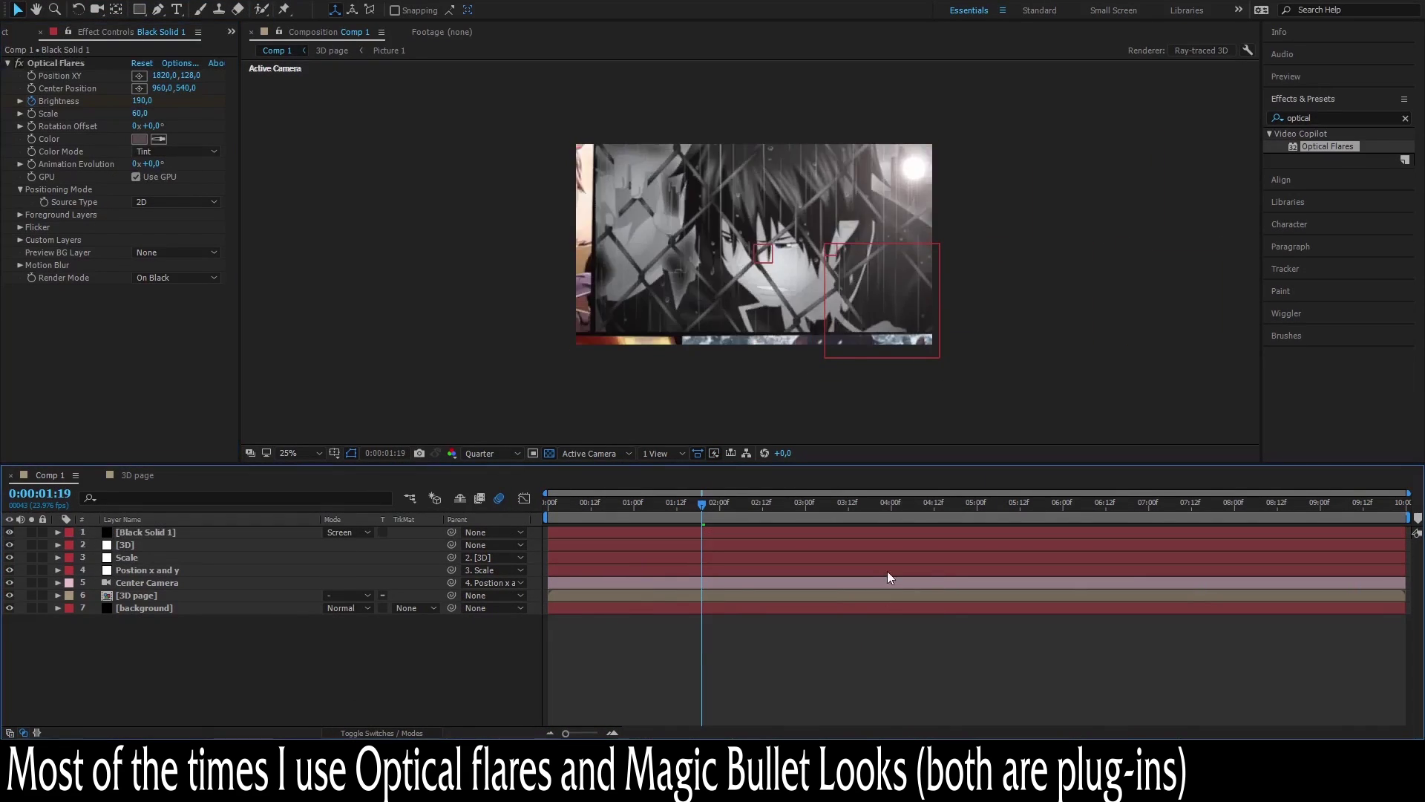